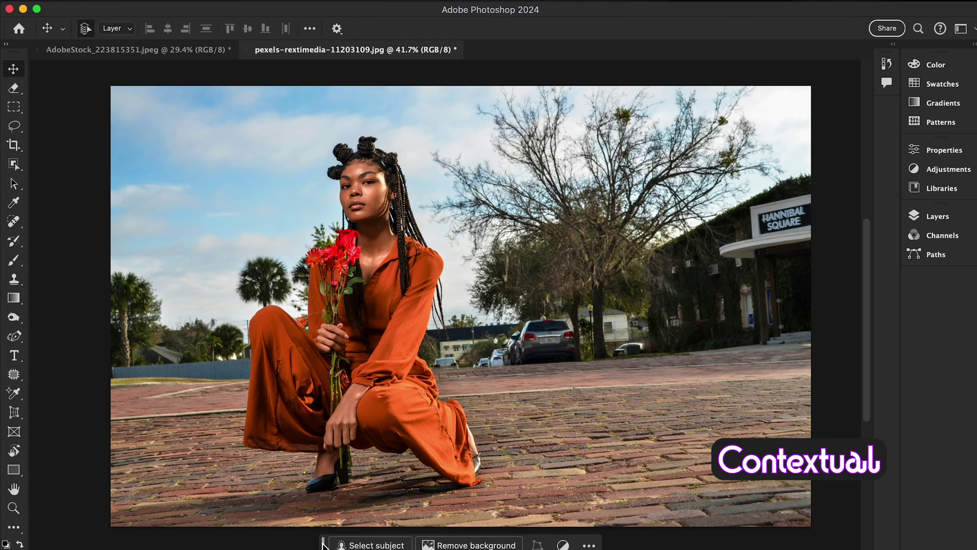
Select the kneeling woman with Select subject, then invert to select the street around her
{"action": "left_click_drag", "start_coordinate": [323, 544], "coordinate": [389, 466]}
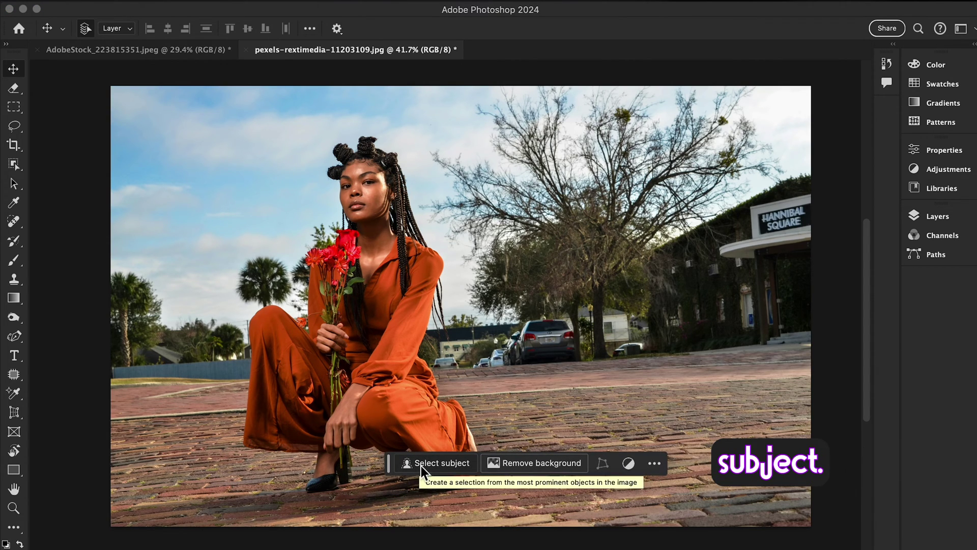
{"action": "left_click", "coordinate": [442, 465]}
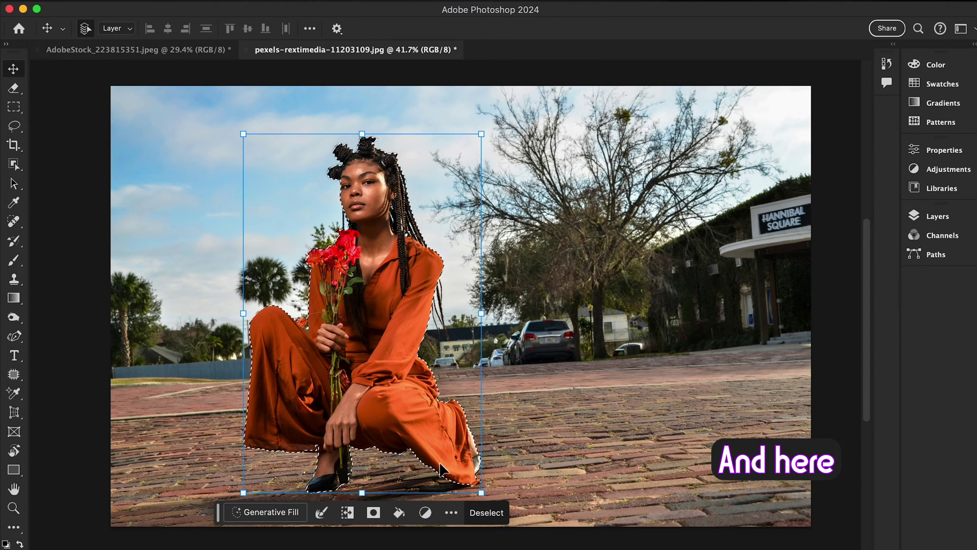
{"action": "left_click", "coordinate": [350, 512]}
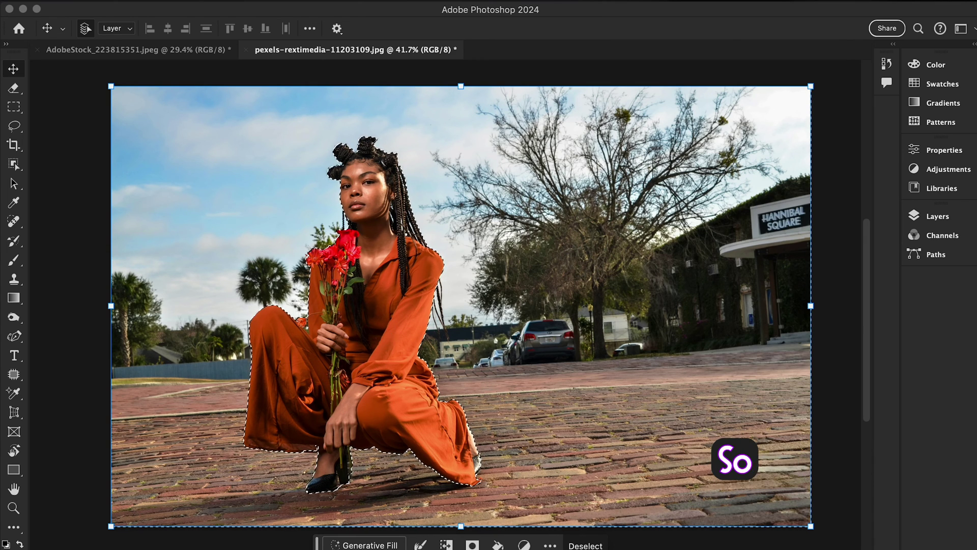
{"action": "left_click_drag", "start_coordinate": [316, 543], "coordinate": [430, 444]}
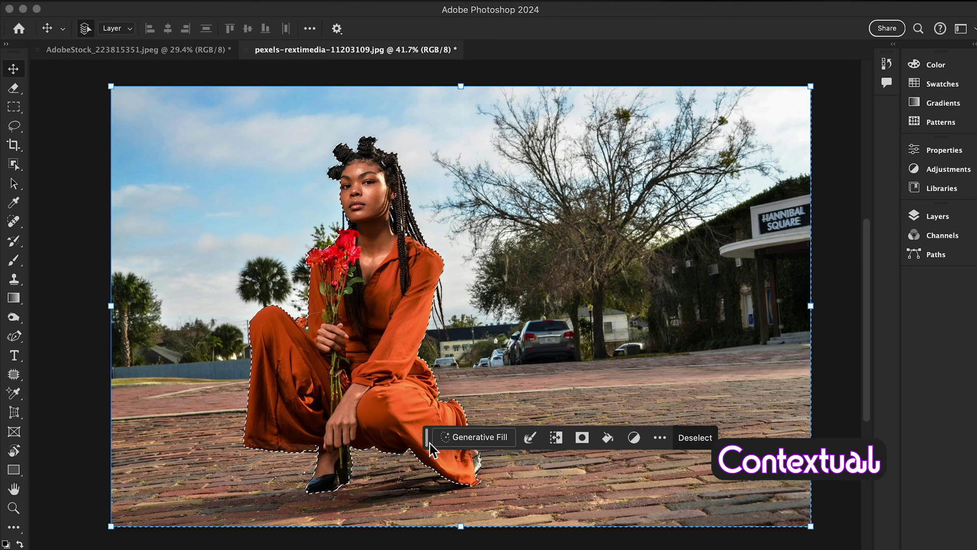
Generative Fill the selected background with the prompt 'sand dune'
{"action": "left_click", "coordinate": [481, 440]}
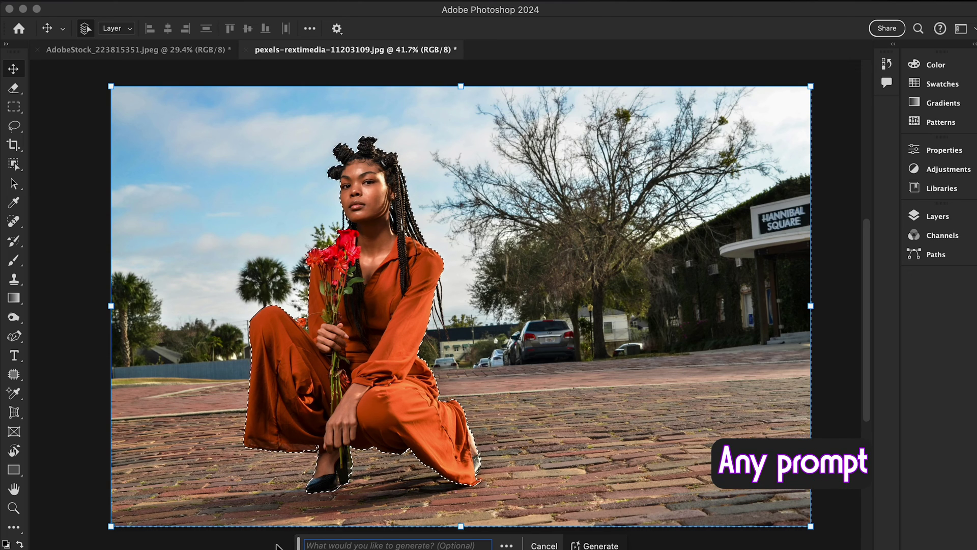
{"action": "left_click_drag", "start_coordinate": [299, 546], "coordinate": [353, 493]}
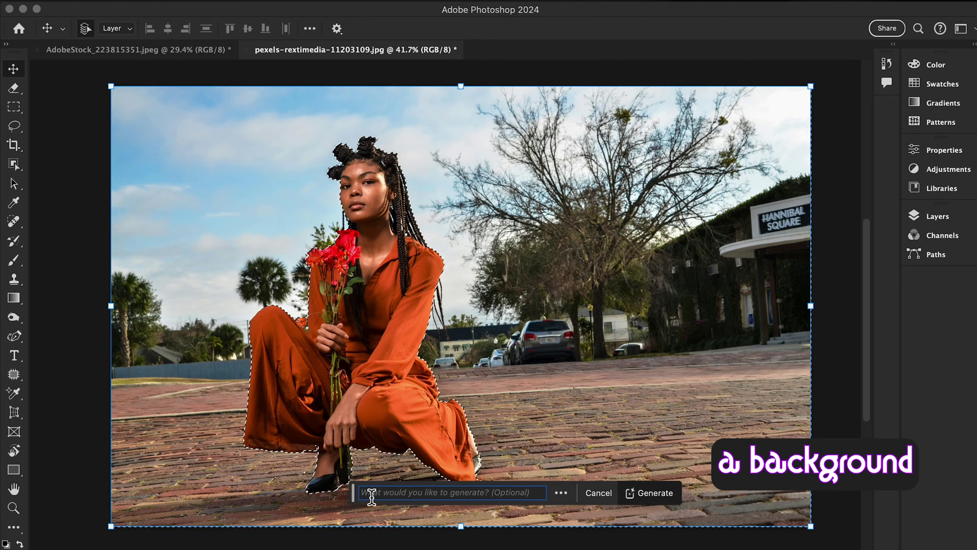
{"action": "left_click", "coordinate": [370, 492]}
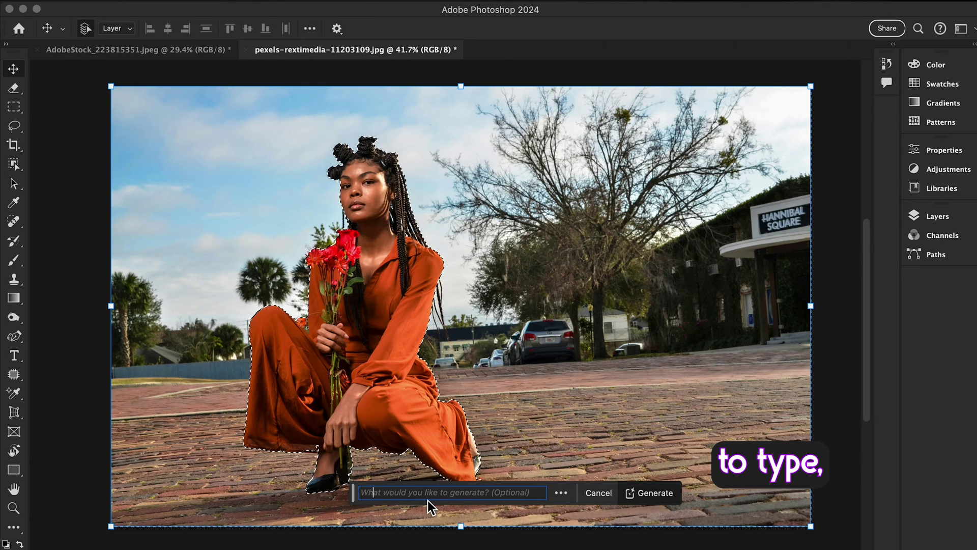
{"action": "type", "text": "sa"}
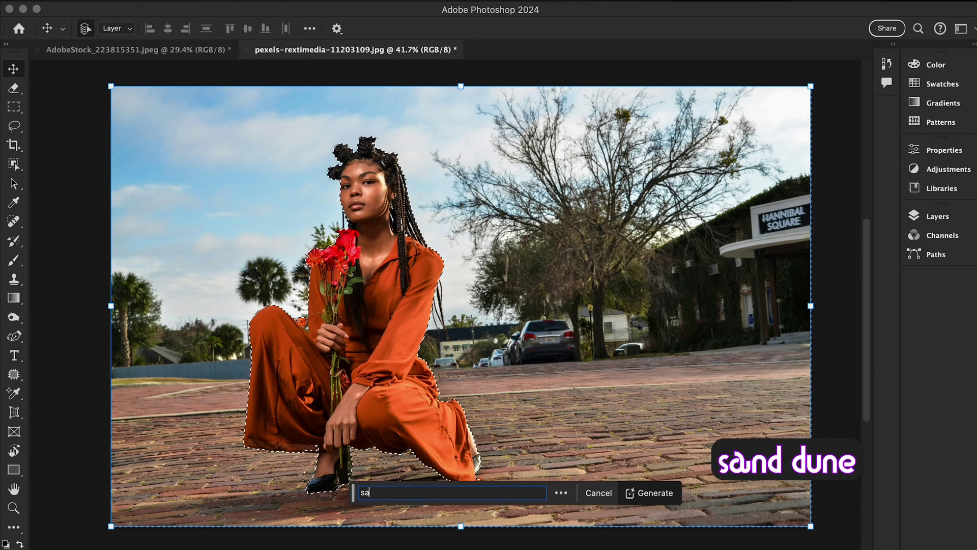
{"action": "type", "text": "nd dune"}
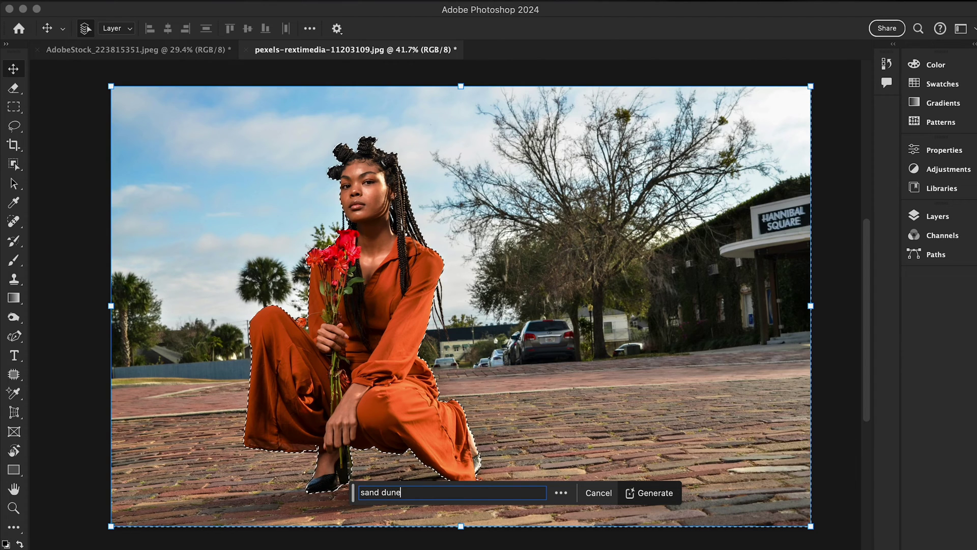
{"action": "left_click", "coordinate": [650, 493]}
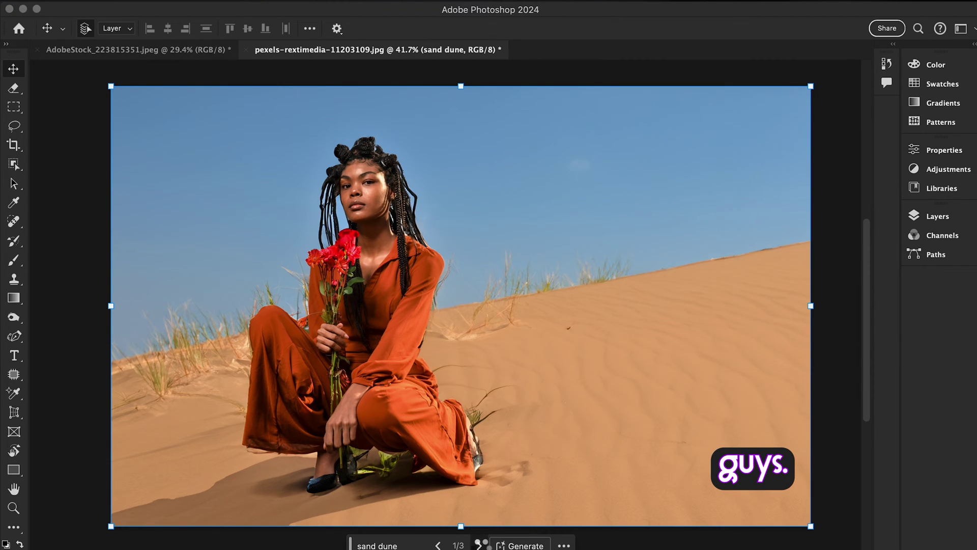
Compare the three 'sand dune' variations and keep the blue-sky grassy dune
{"action": "left_click", "coordinate": [479, 545]}
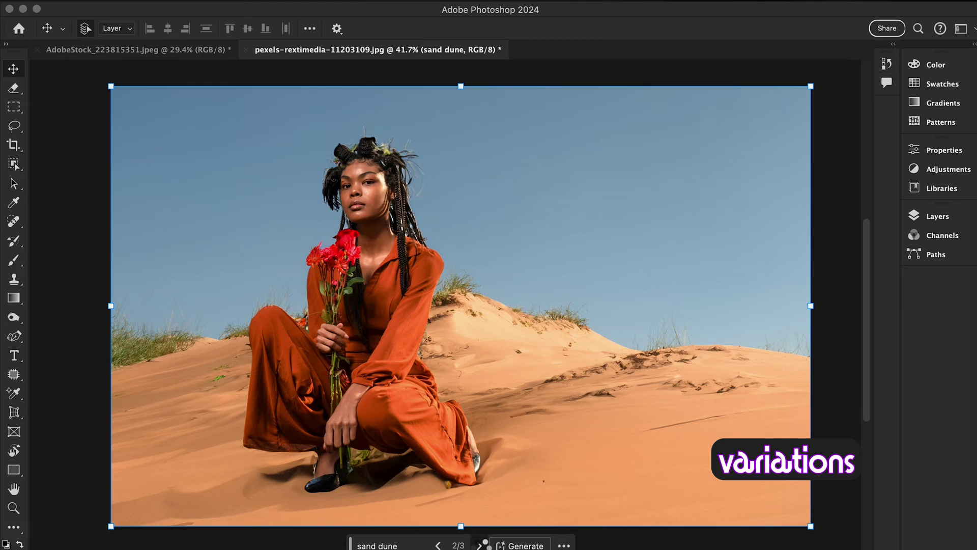
{"action": "left_click", "coordinate": [480, 545]}
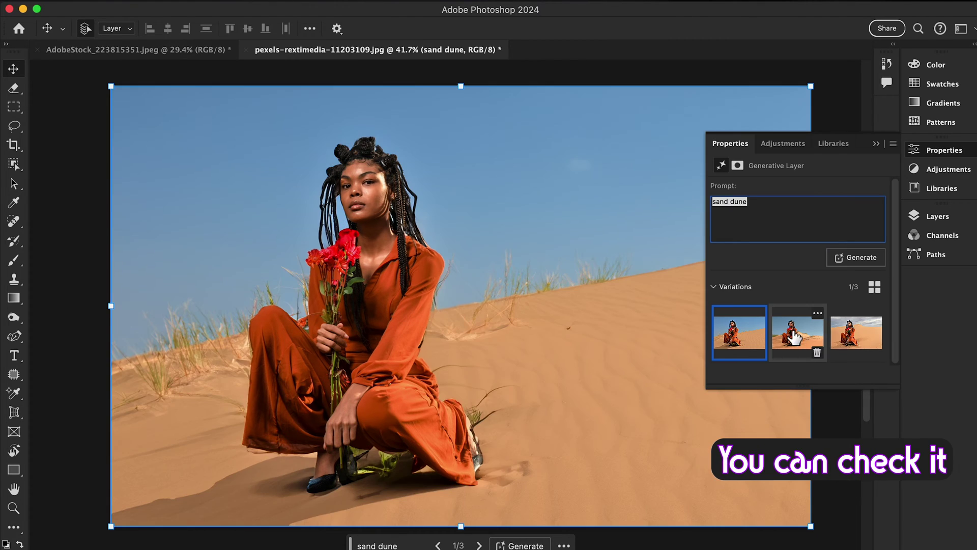
{"action": "left_click", "coordinate": [797, 334]}
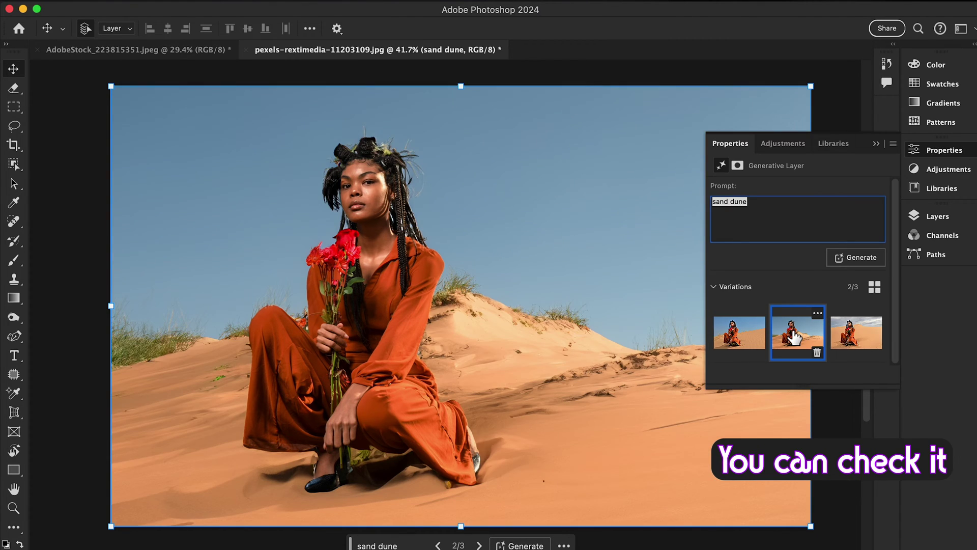
{"action": "left_click", "coordinate": [857, 338]}
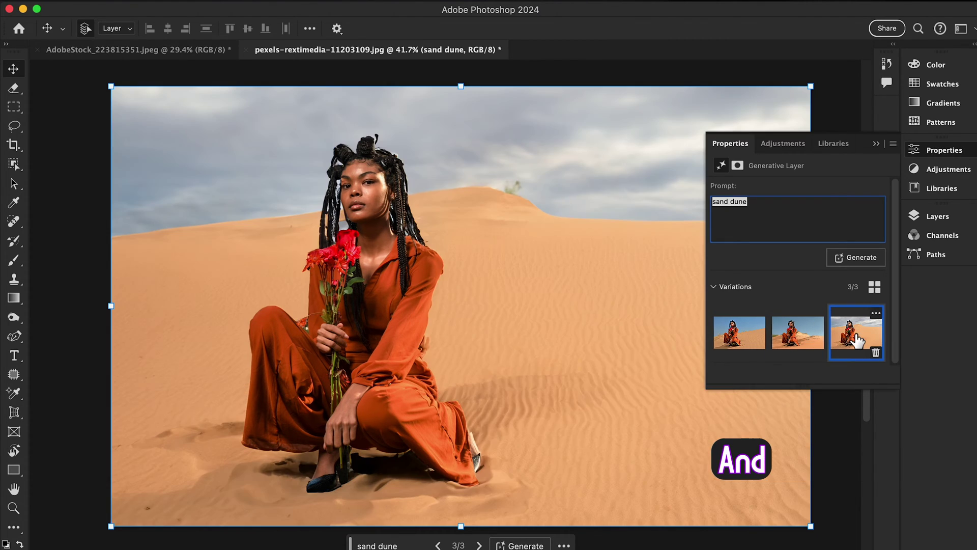
{"action": "left_click", "coordinate": [797, 339]}
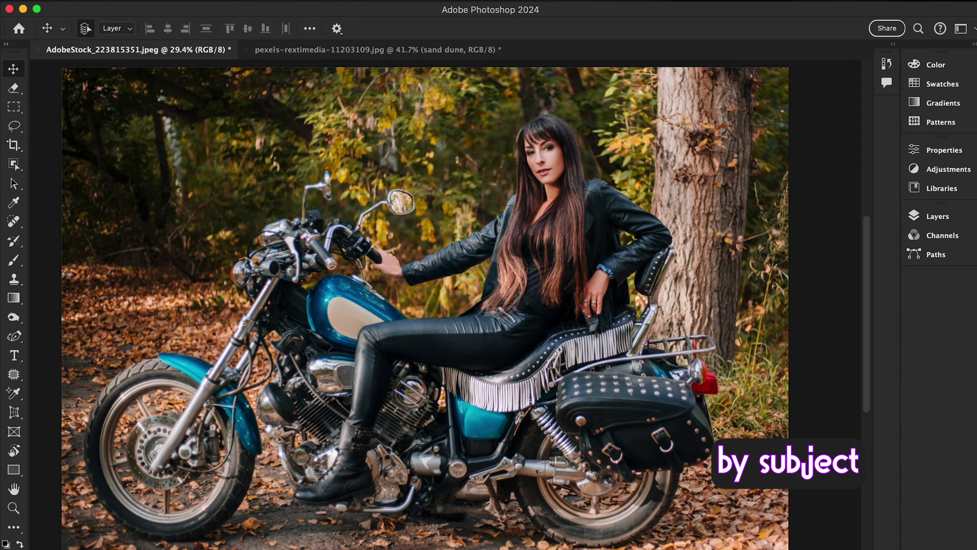
{"action": "mouse_move", "coordinate": [405, 511]}
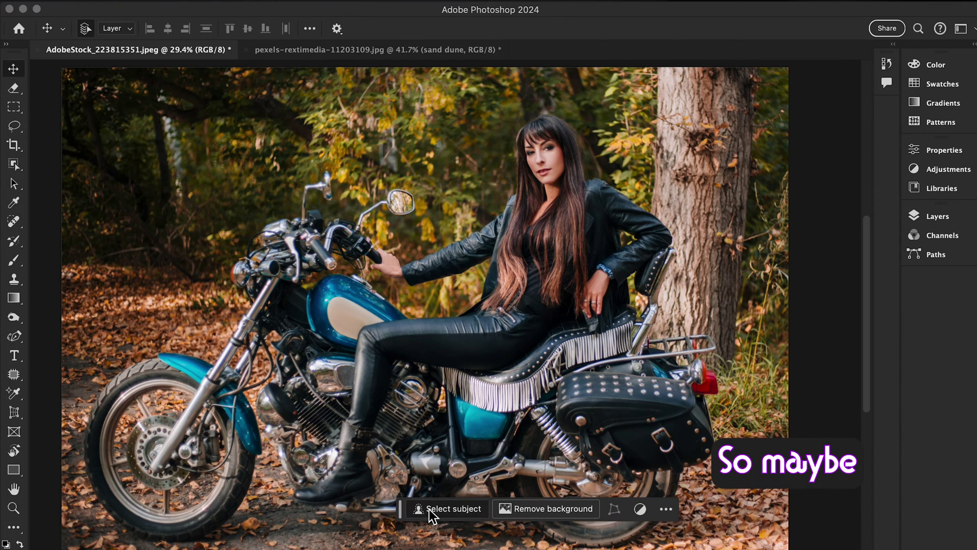
{"action": "left_click", "coordinate": [429, 509]}
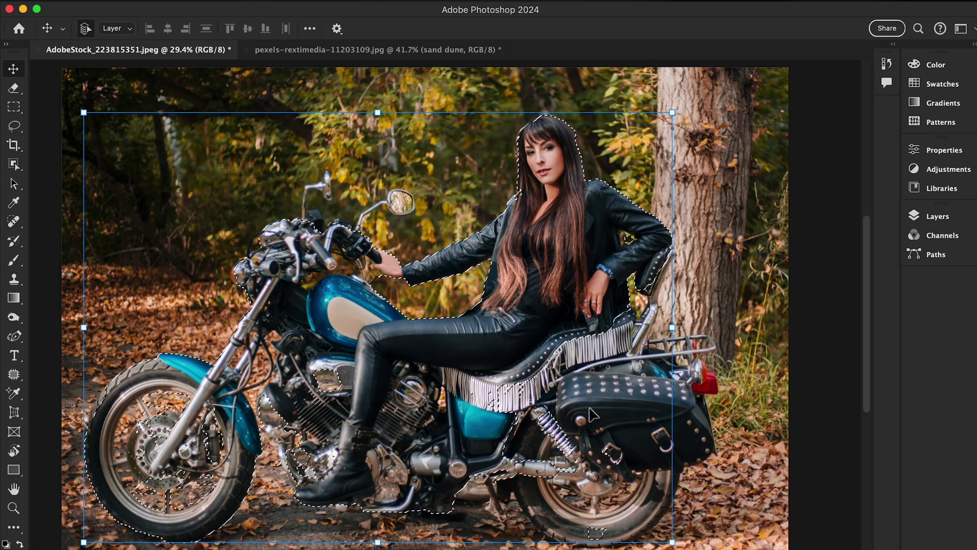
{"action": "scroll", "coordinate": [591, 414], "scroll_direction": "up", "scroll_amount": 3}
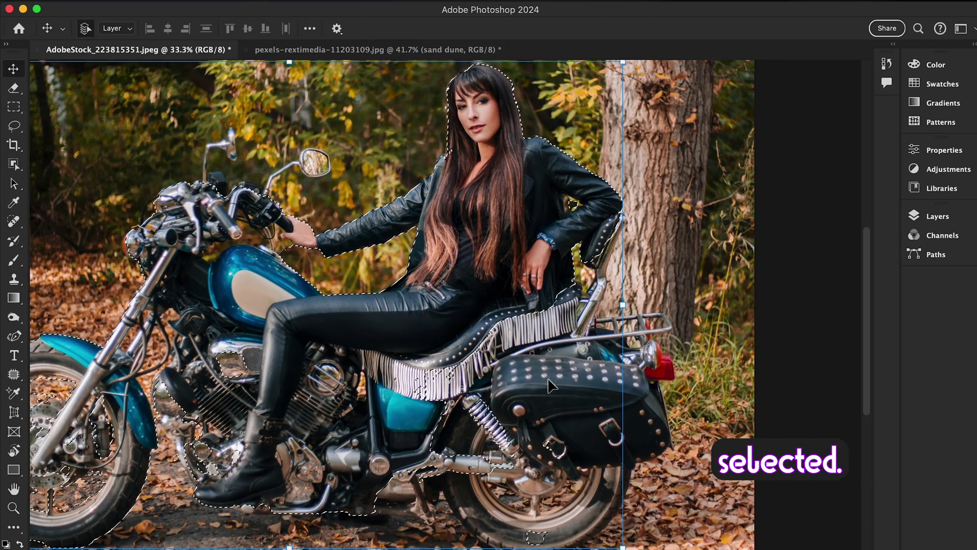
{"action": "scroll", "coordinate": [550, 387], "scroll_direction": "down", "scroll_amount": 2}
{"action": "scroll", "coordinate": [550, 386], "scroll_direction": "right", "scroll_amount": 2}
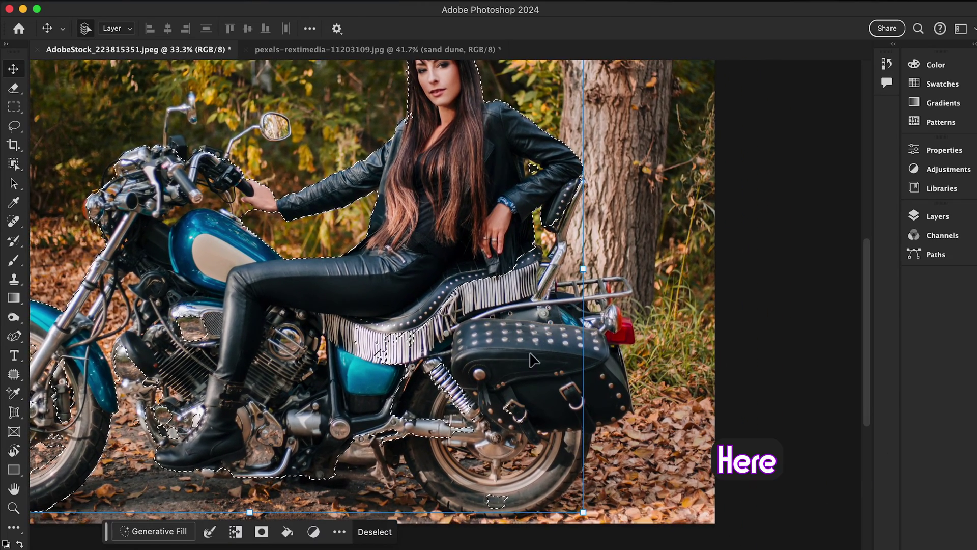
{"action": "left_click_drag", "start_coordinate": [236, 343], "coordinate": [379, 390]}
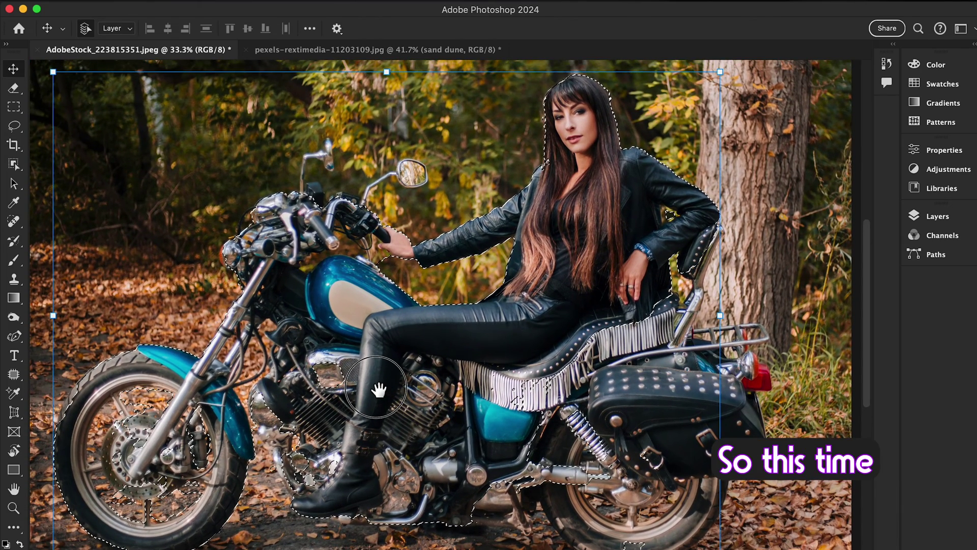
{"action": "key", "text": "super+d"}
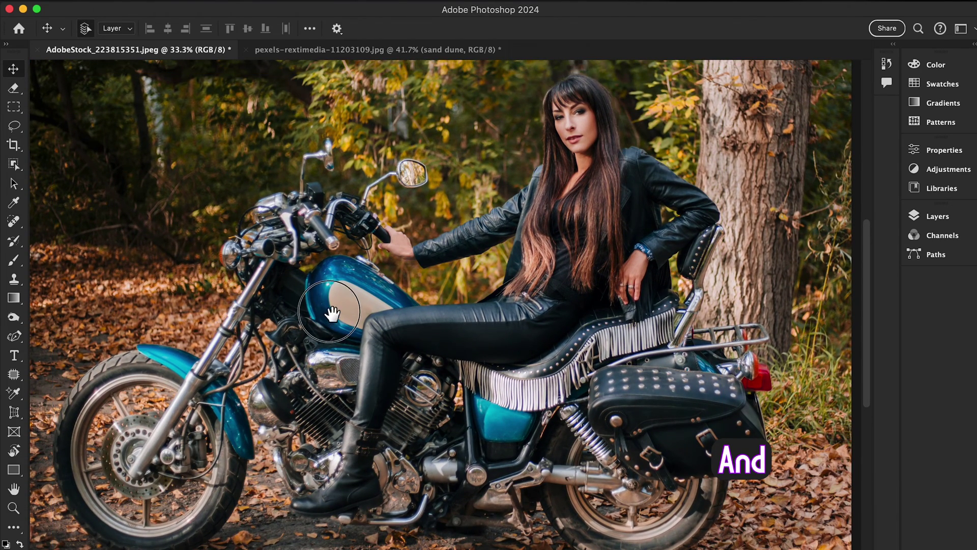
{"action": "left_click_drag", "start_coordinate": [332, 313], "coordinate": [326, 331]}
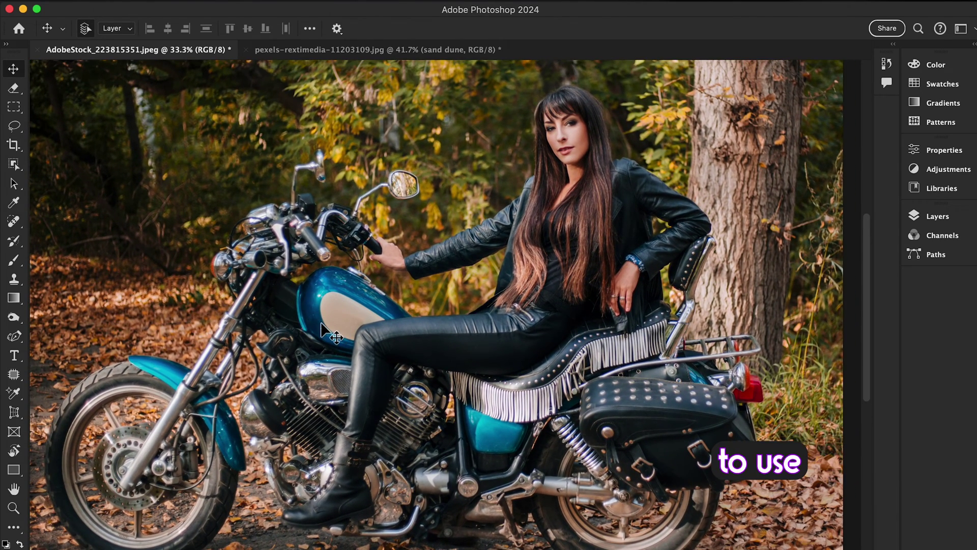
Use the Object Selection Tool to select the seated woman plus the teal motorcycle
{"action": "left_click", "coordinate": [14, 164]}
{"action": "left_click", "coordinate": [14, 164]}
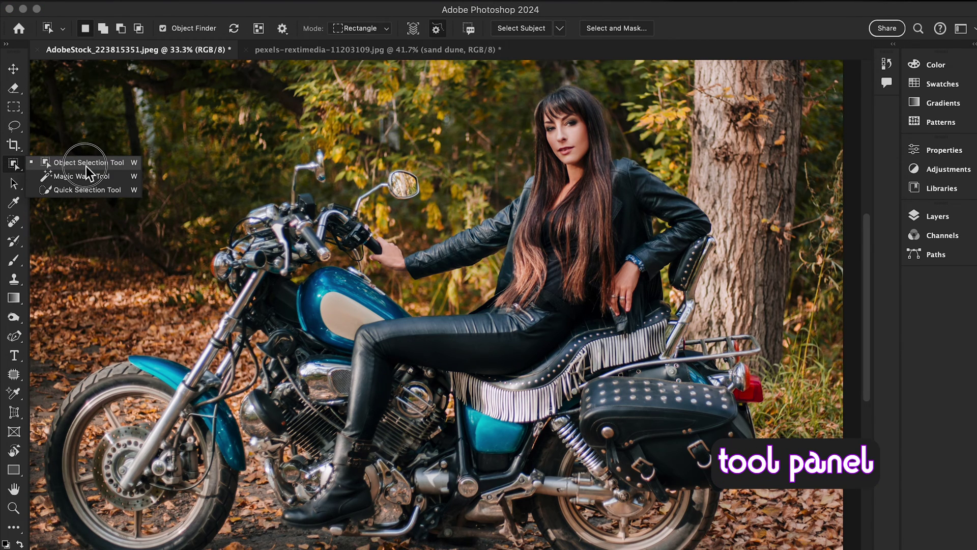
{"action": "left_click", "coordinate": [106, 166]}
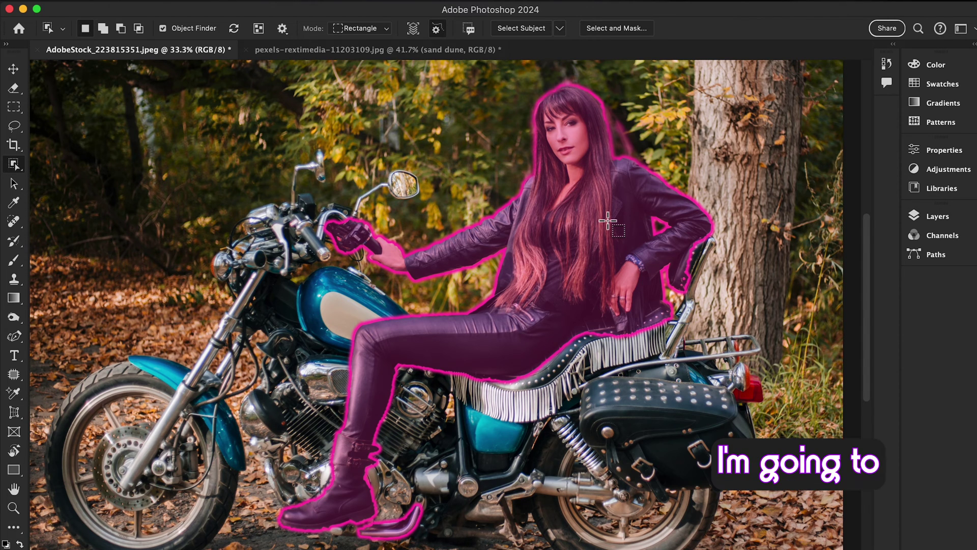
{"action": "left_click", "coordinate": [608, 222]}
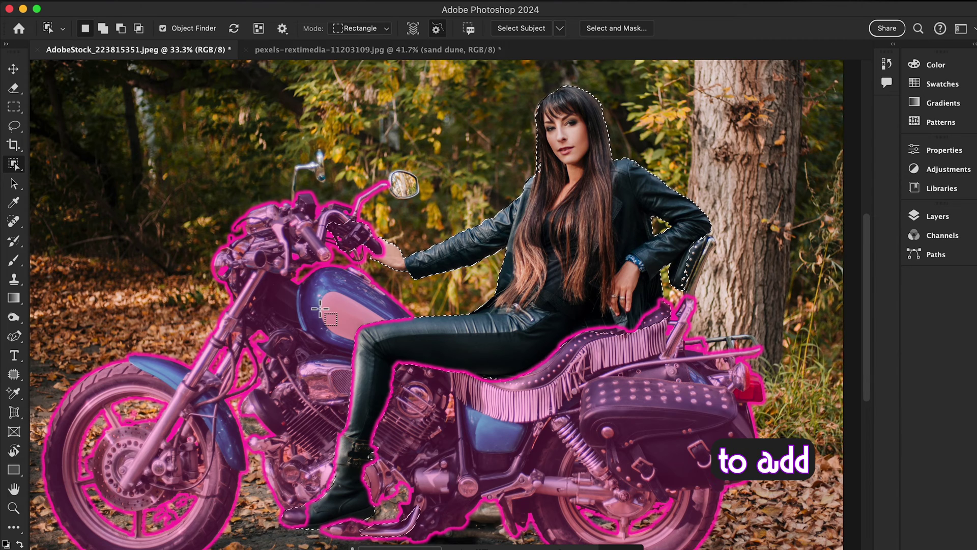
{"action": "left_click", "coordinate": [320, 309], "text": "shift"}
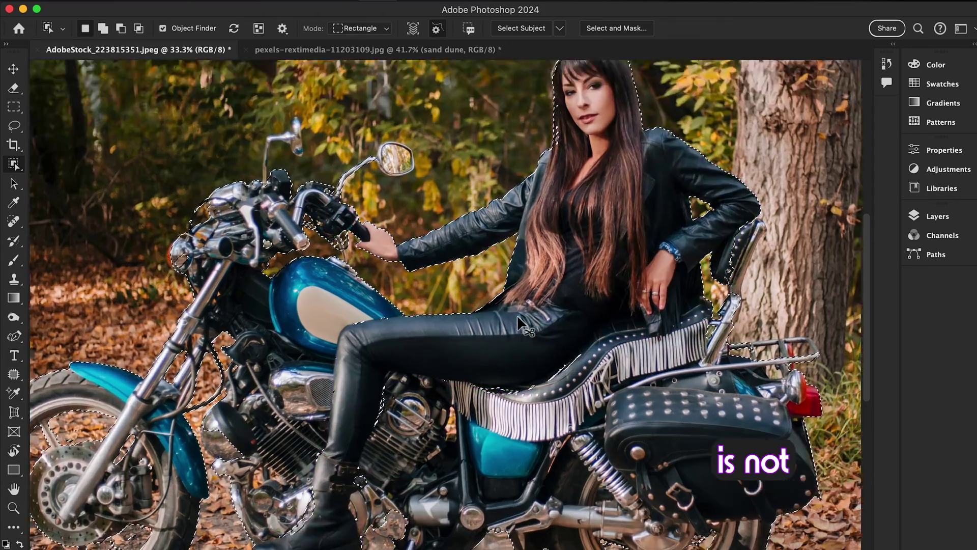
{"action": "key", "text": "super+plus"}
Zoom in and add the area near the boot and the engine parts to the selection
{"action": "left_click_drag", "start_coordinate": [515, 327], "coordinate": [678, 178]}
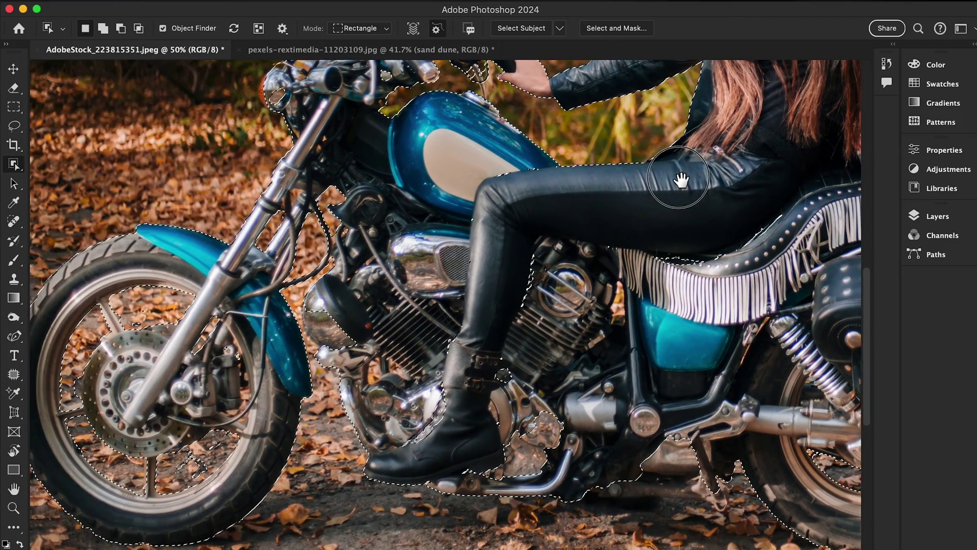
{"action": "key", "text": "super+equal"}
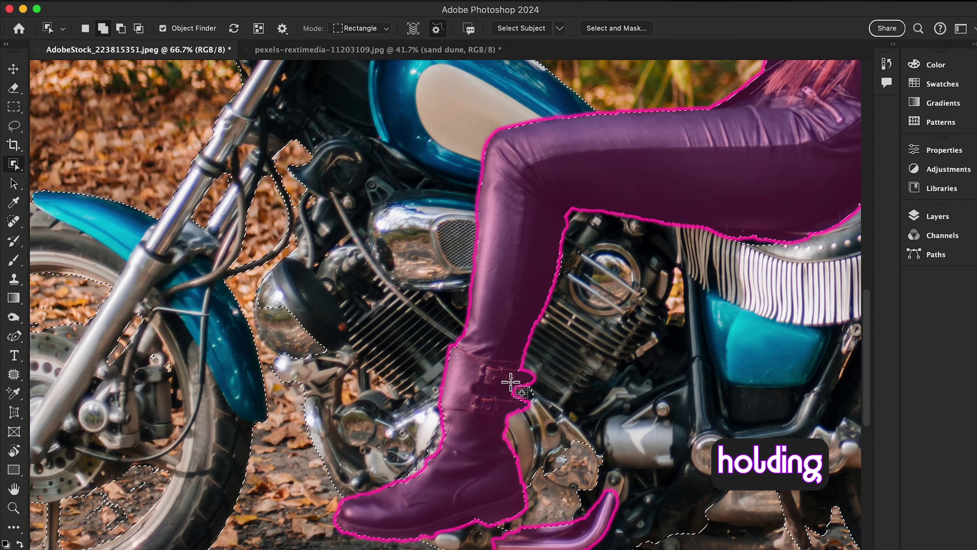
{"action": "left_click_drag", "start_coordinate": [504, 379], "coordinate": [548, 413]}
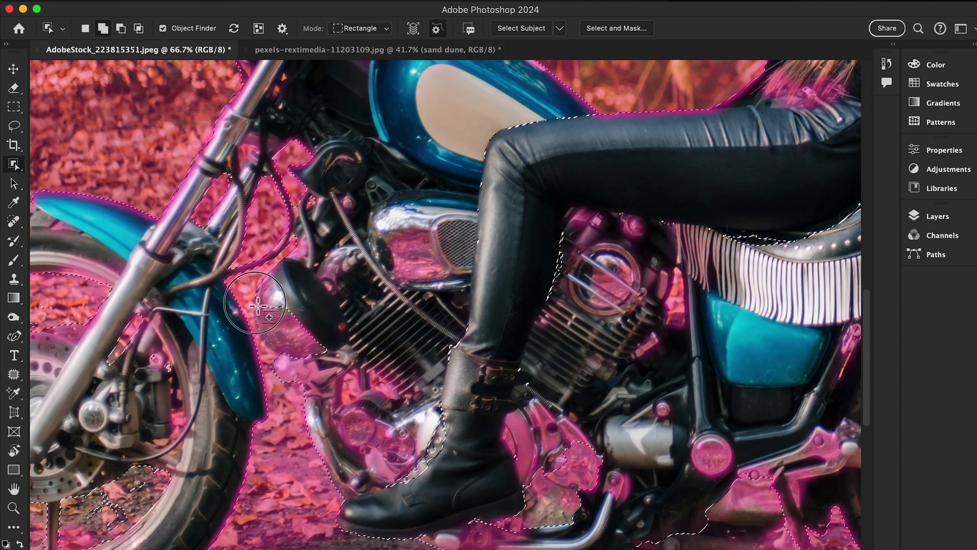
{"action": "left_click_drag", "start_coordinate": [256, 301], "coordinate": [338, 356]}
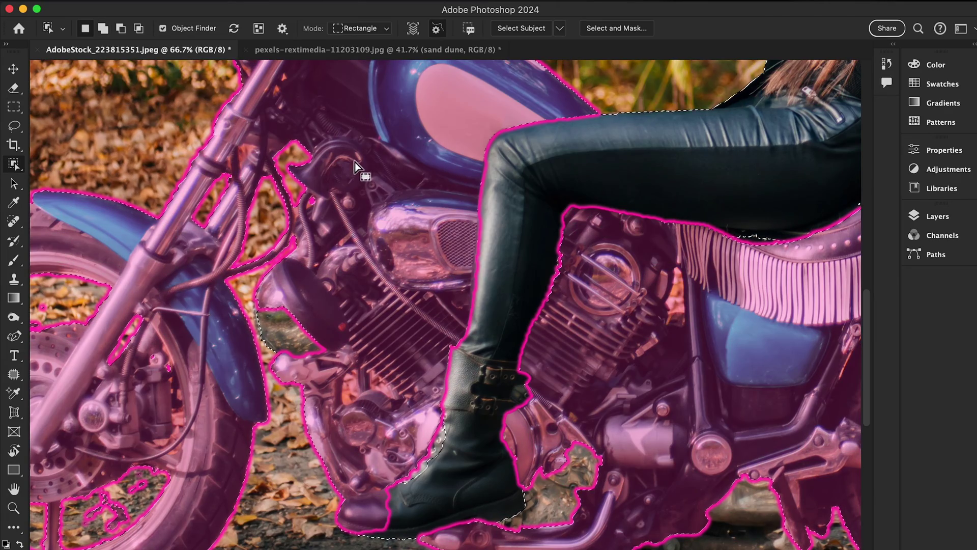
{"action": "left_click_drag", "start_coordinate": [372, 175], "coordinate": [290, 467]}
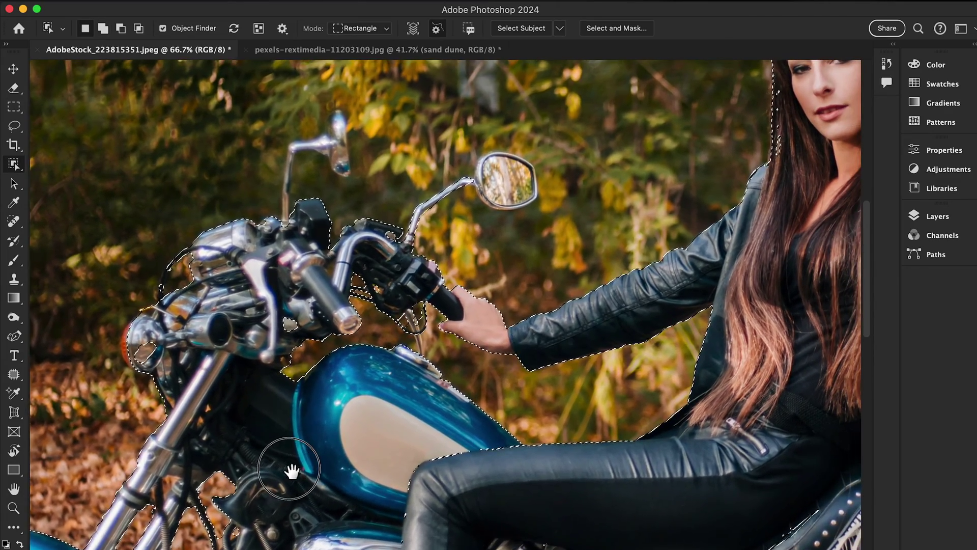
Add both motorcycle mirrors, trimming stray background from around the left mirror
{"action": "key", "text": "shift"}
{"action": "left_click_drag", "start_coordinate": [479, 152], "coordinate": [552, 213]}
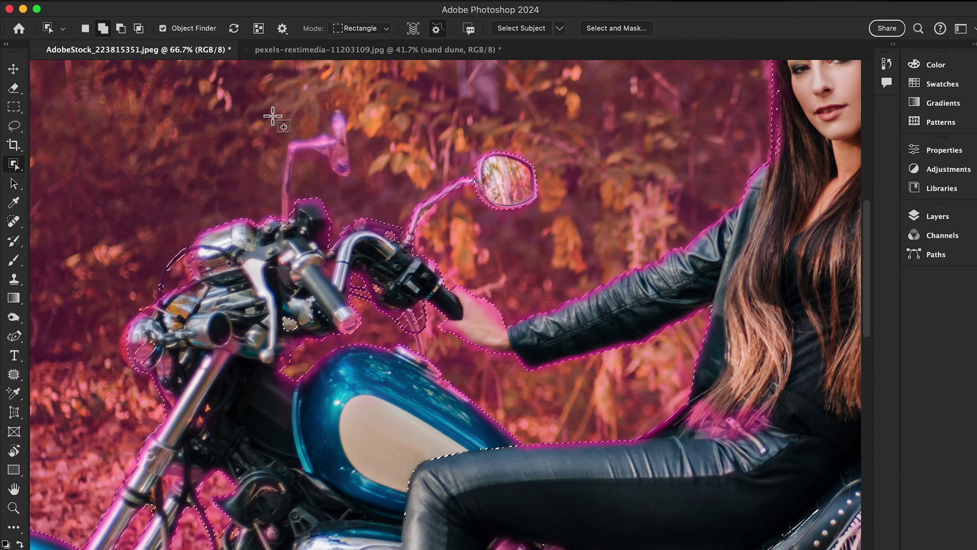
{"action": "left_click_drag", "start_coordinate": [272, 114], "coordinate": [366, 227]}
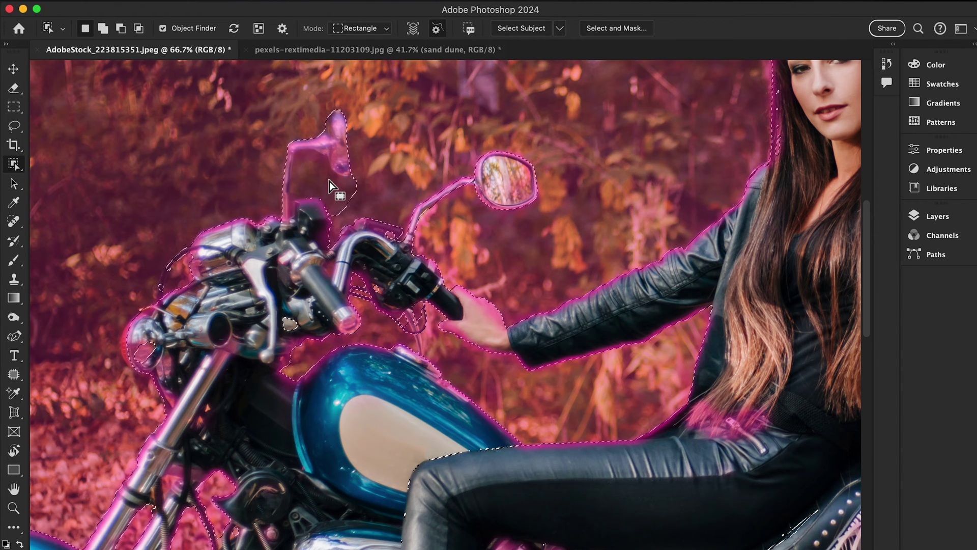
{"action": "key", "text": "shift"}
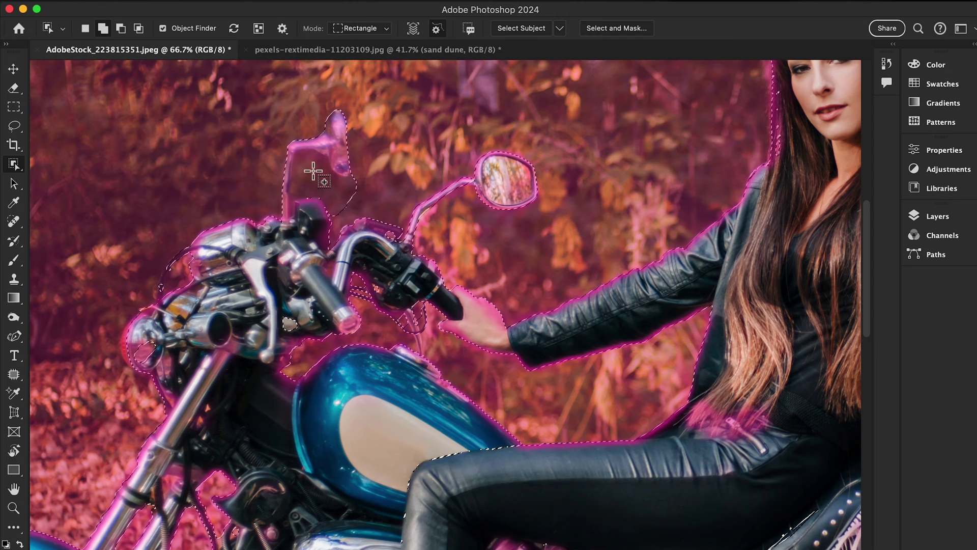
{"action": "key", "text": "alt"}
{"action": "left_click_drag", "start_coordinate": [311, 168], "coordinate": [374, 218]}
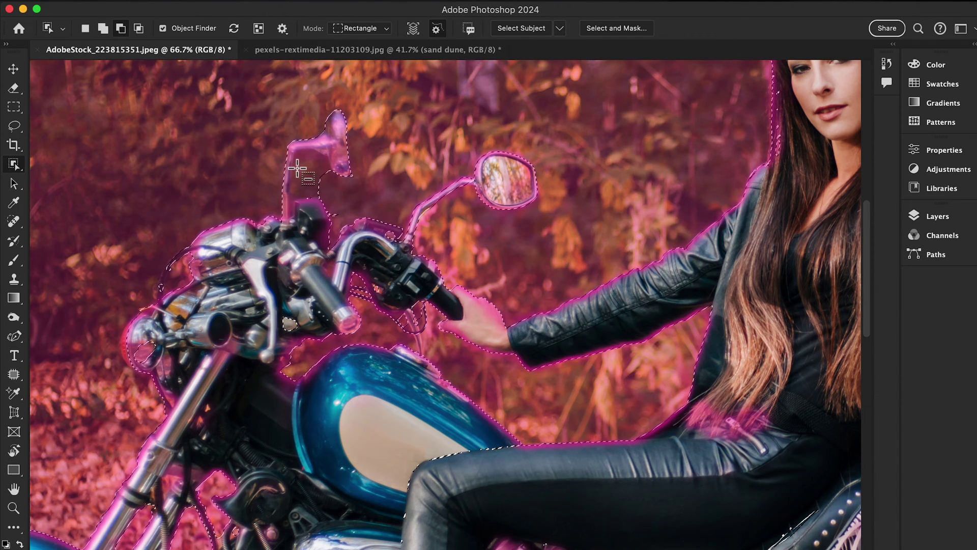
{"action": "left_click_drag", "start_coordinate": [297, 169], "coordinate": [398, 232]}
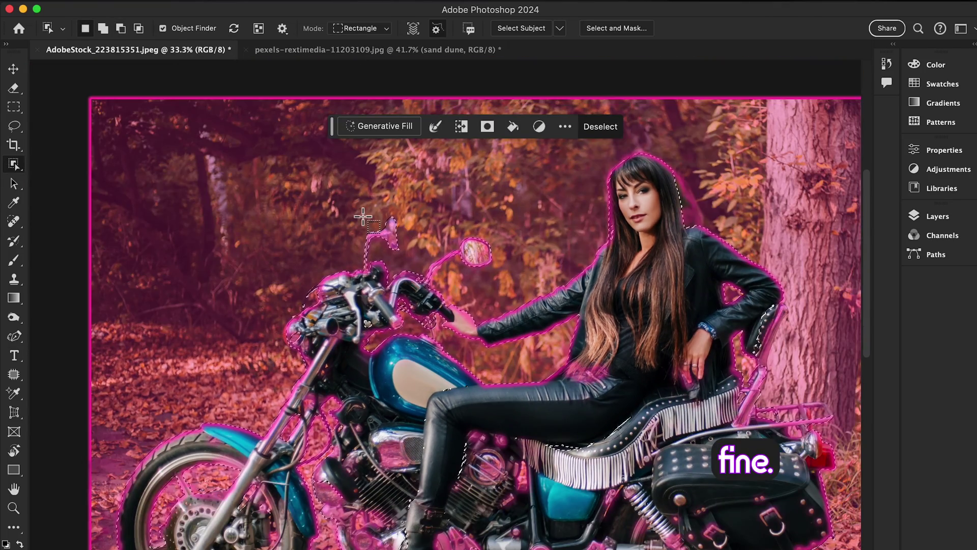
Add the seat fringe, engine area beside the leg, lower engine and boot to the selection
{"action": "left_click", "coordinate": [530, 381]}
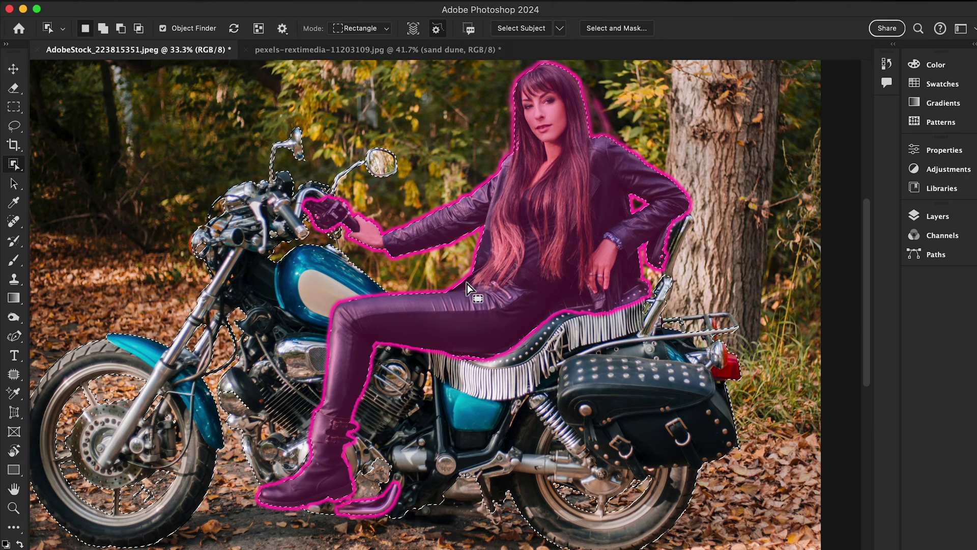
{"action": "key", "text": "shift"}
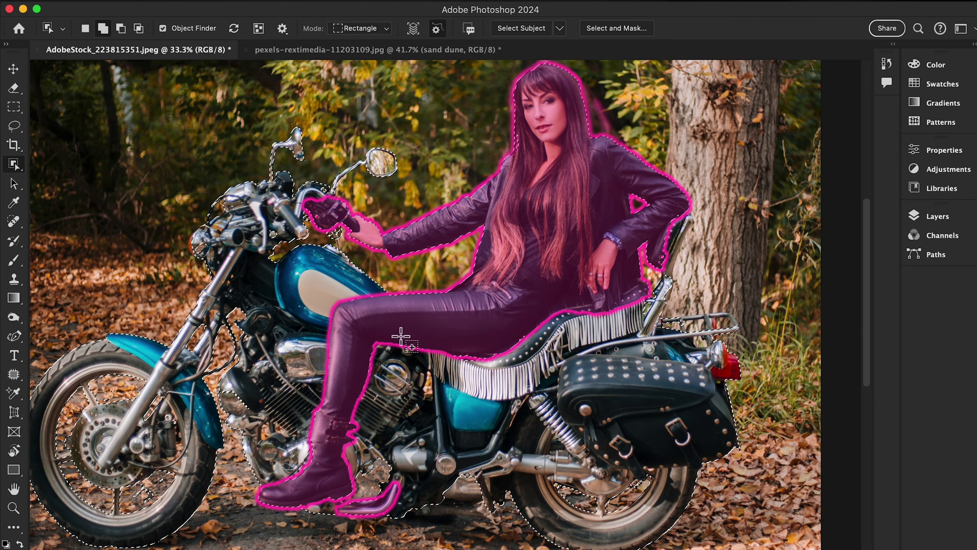
{"action": "left_click_drag", "start_coordinate": [353, 337], "coordinate": [562, 427]}
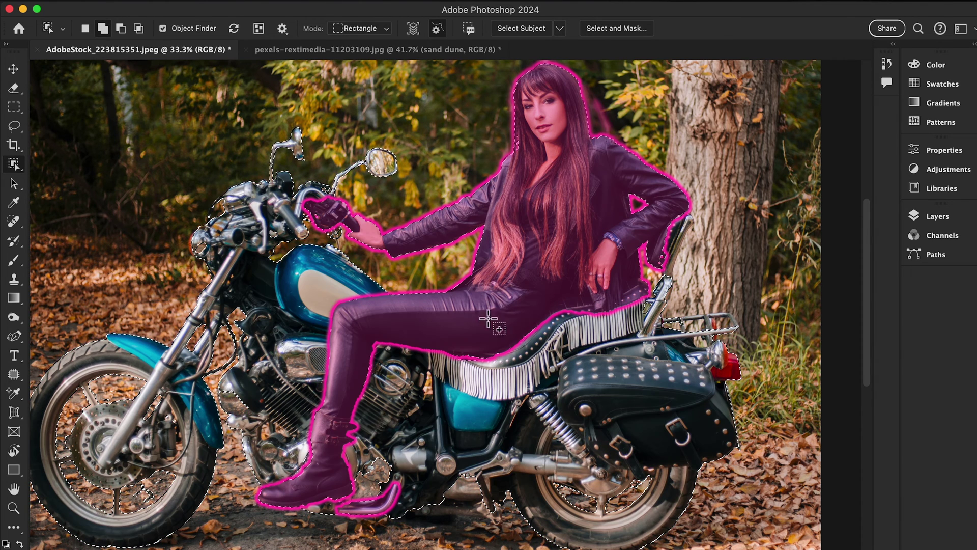
{"action": "left_click_drag", "start_coordinate": [433, 335], "coordinate": [583, 398]}
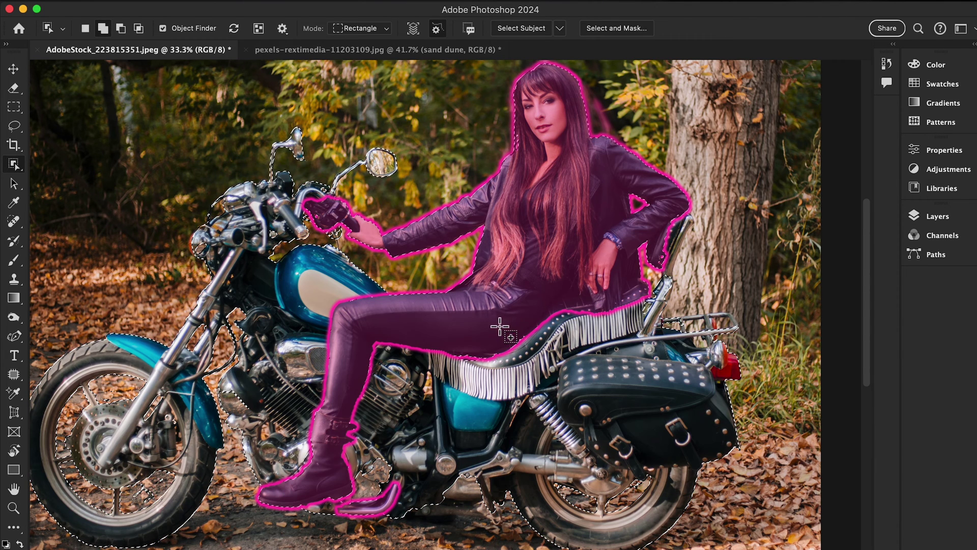
{"action": "left_click_drag", "start_coordinate": [433, 324], "coordinate": [638, 372]}
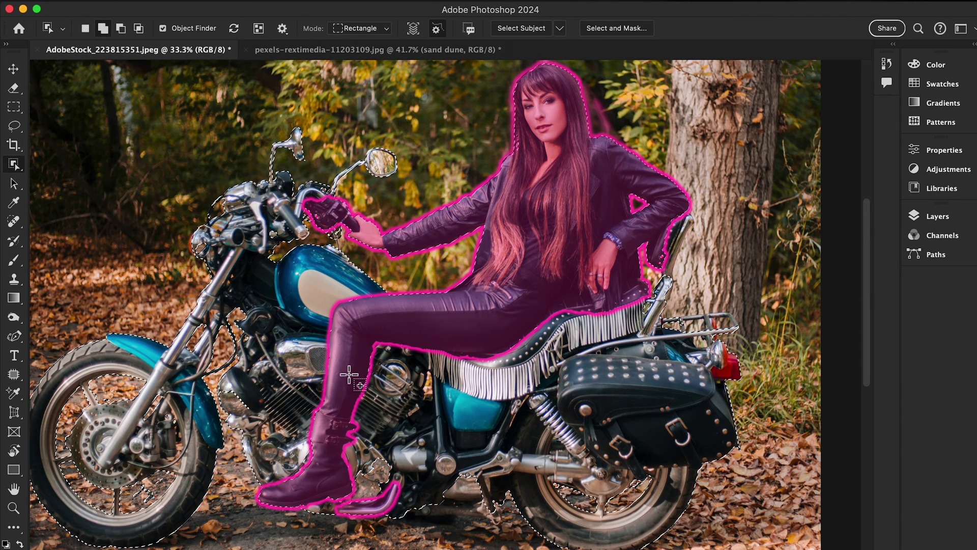
{"action": "left_click_drag", "start_coordinate": [353, 347], "coordinate": [470, 421]}
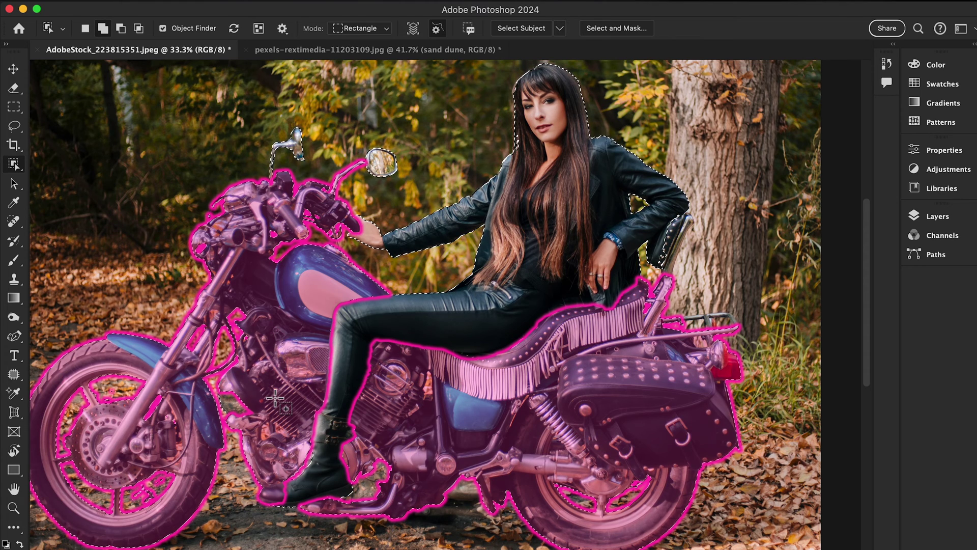
{"action": "left_click_drag", "start_coordinate": [276, 399], "coordinate": [355, 478]}
{"action": "left_click_drag", "start_coordinate": [286, 446], "coordinate": [336, 493]}
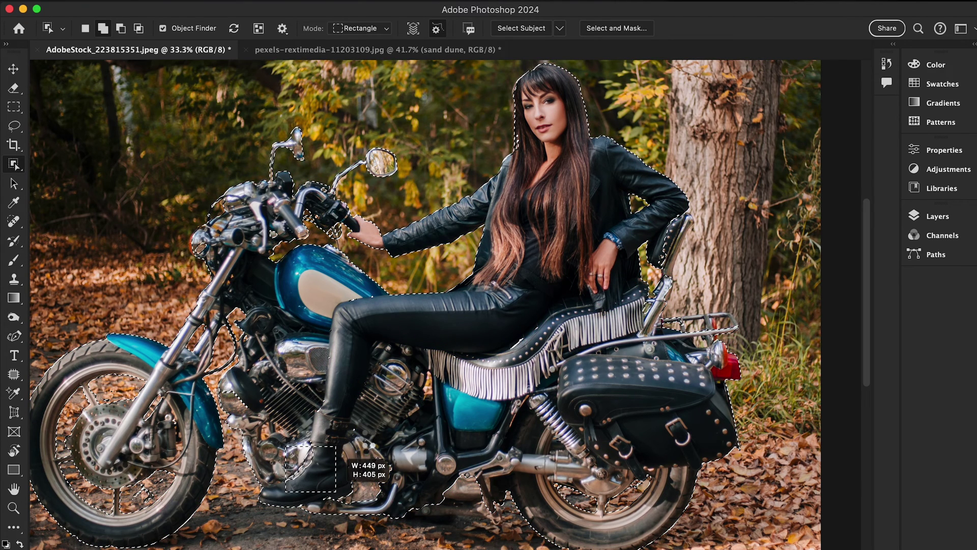
{"action": "left_click_drag", "start_coordinate": [367, 438], "coordinate": [366, 436]}
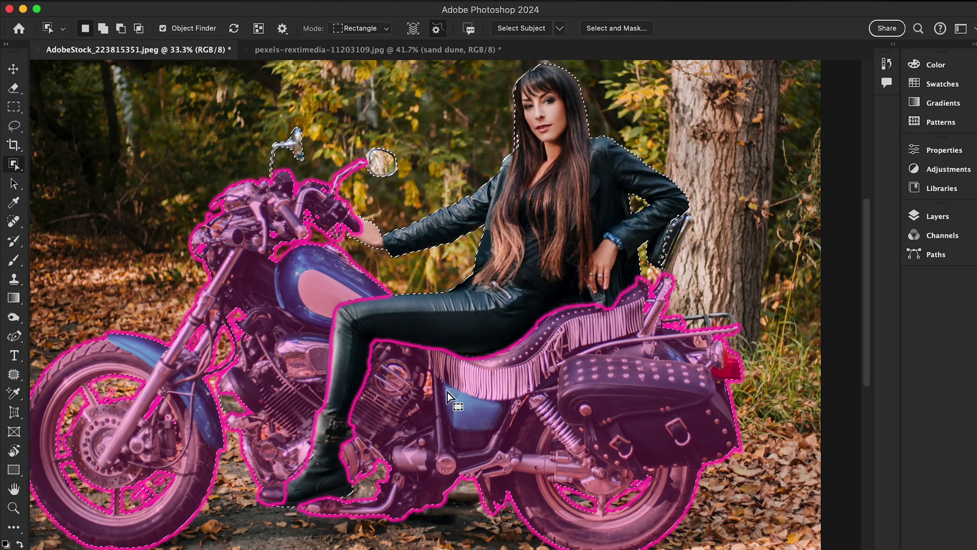
Add the motorcycle, invert the selection and Generative Fill the background with 'high way'
{"action": "key", "text": "super+minus"}
{"action": "left_click", "coordinate": [447, 392], "text": "shift"}
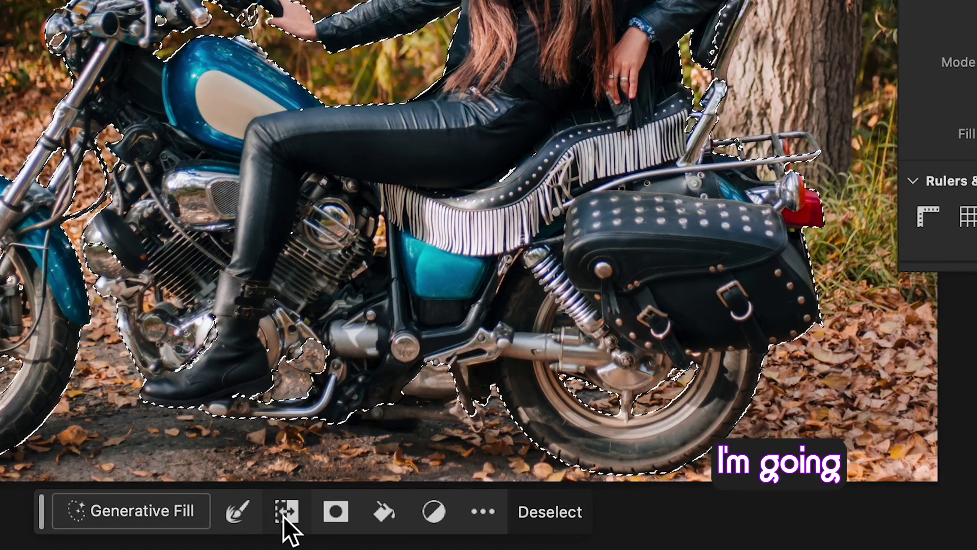
{"action": "left_click", "coordinate": [284, 513]}
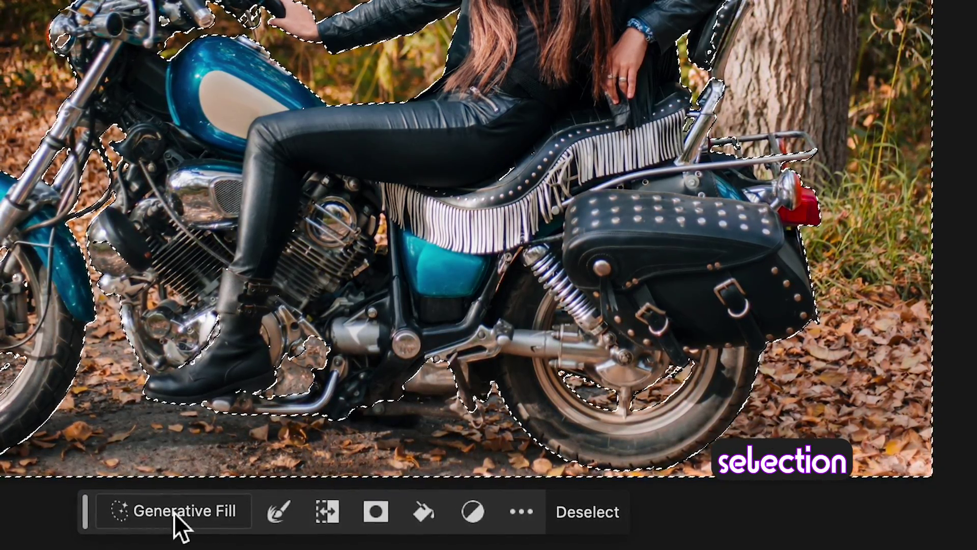
{"action": "left_click", "coordinate": [174, 512]}
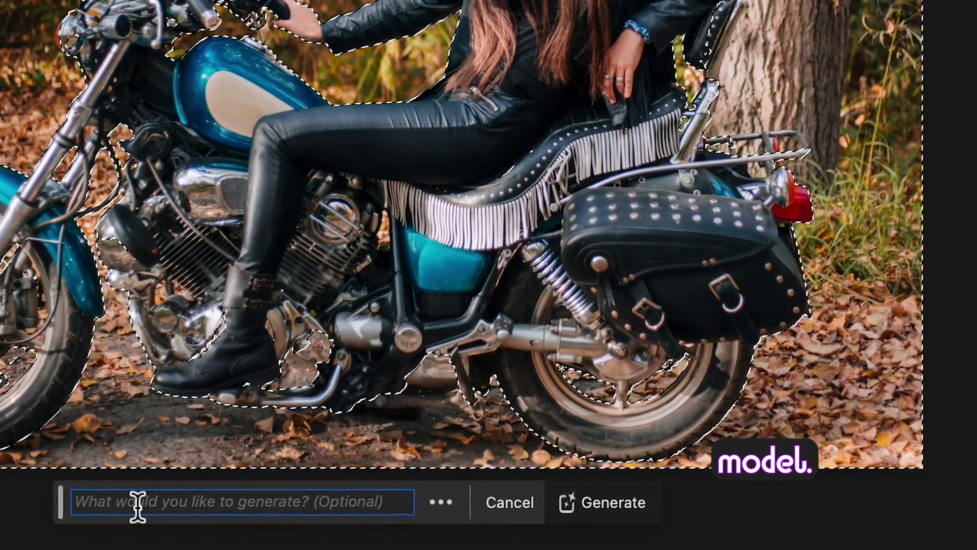
{"action": "mouse_move", "coordinate": [135, 506]}
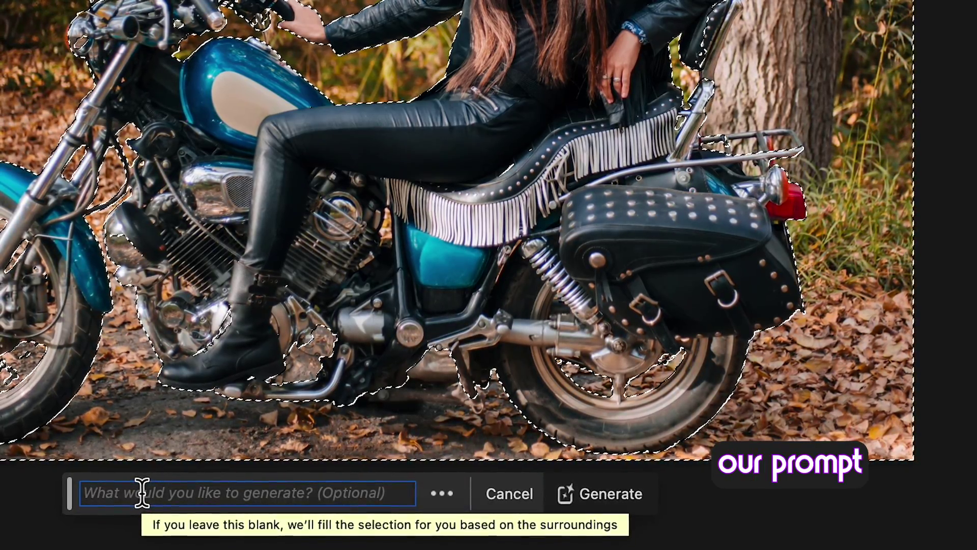
{"action": "type", "text": "high way"}
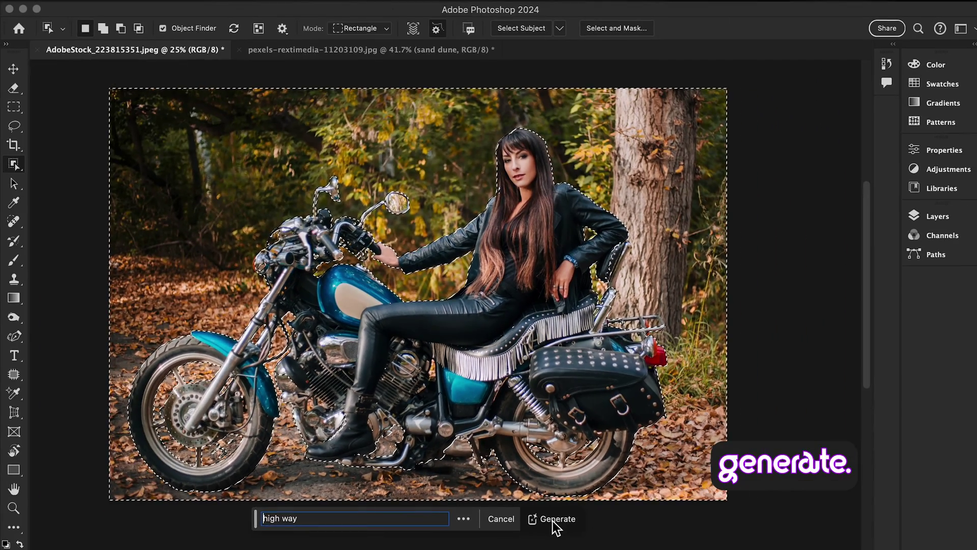
{"action": "left_click", "coordinate": [605, 498]}
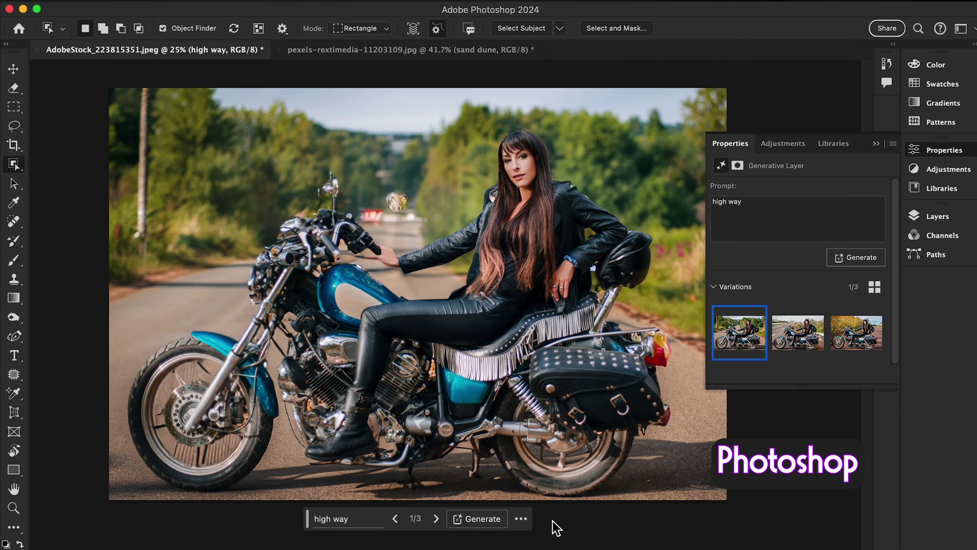
Step to variation 3/3, the autumn-bush dirt road, and check the generative layer in Layers
{"action": "scroll", "coordinate": [507, 527], "scroll_direction": "down", "scroll_amount": 1}
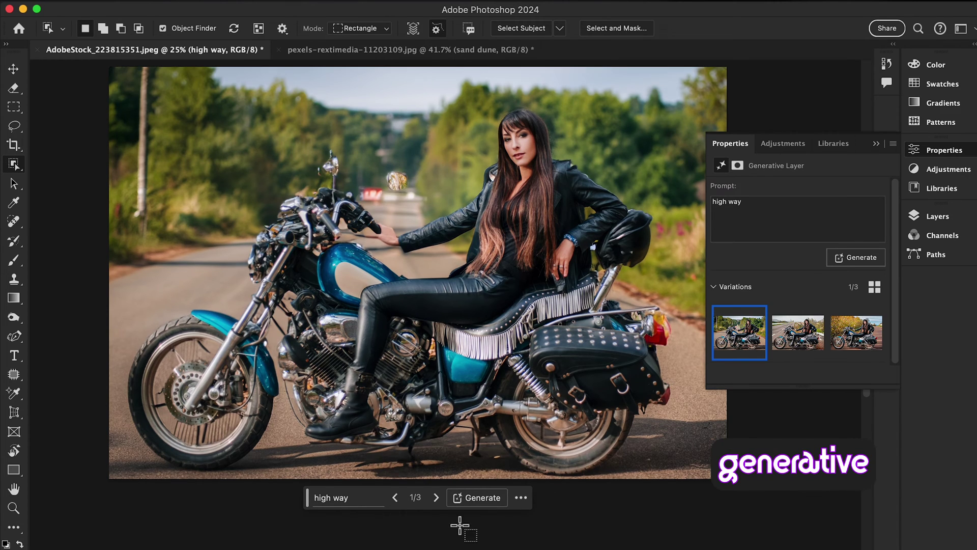
{"action": "left_click", "coordinate": [436, 497]}
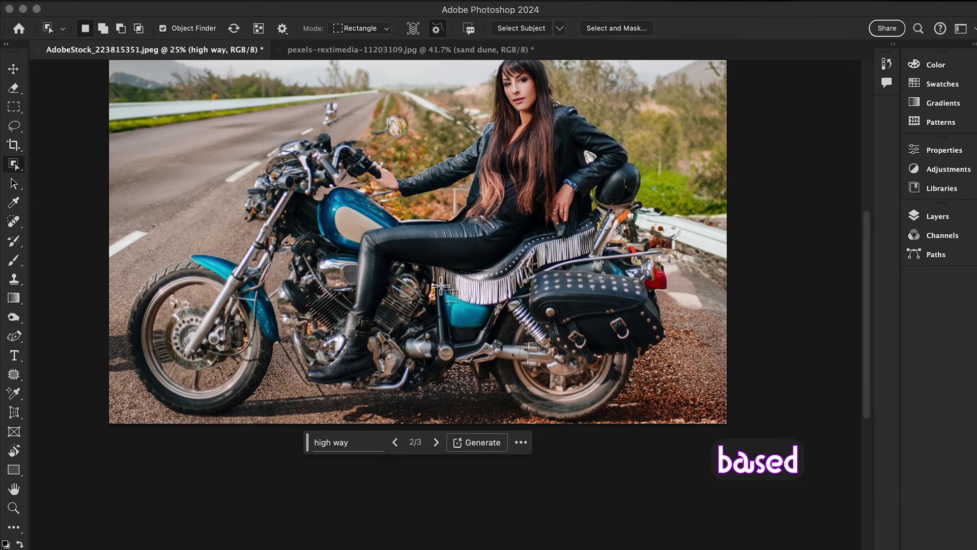
{"action": "left_click_drag", "start_coordinate": [441, 287], "coordinate": [467, 368]}
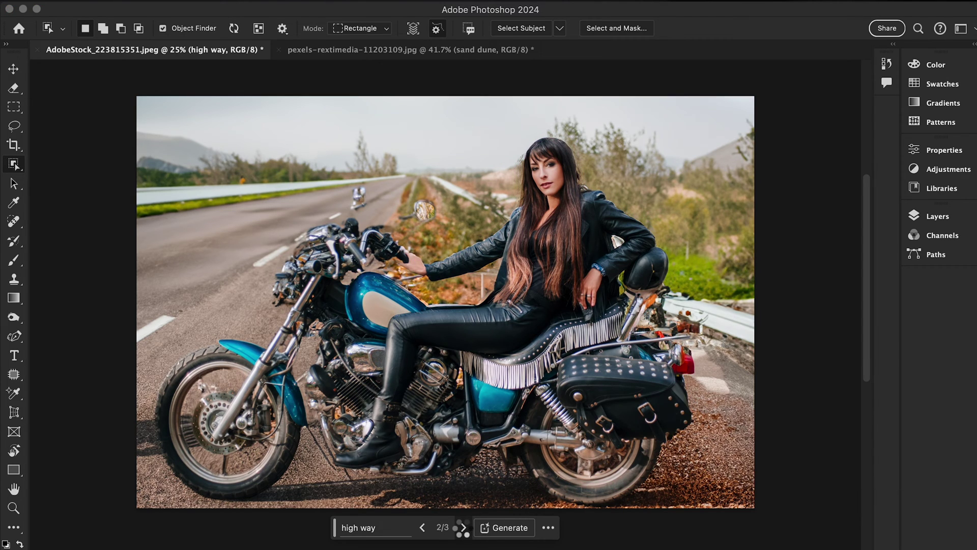
{"action": "left_click", "coordinate": [463, 528]}
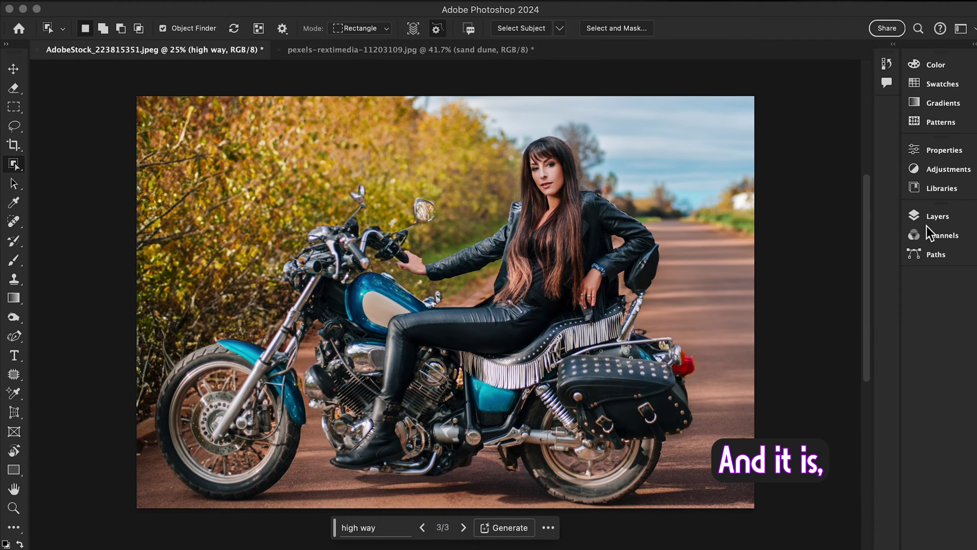
{"action": "left_click", "coordinate": [957, 220]}
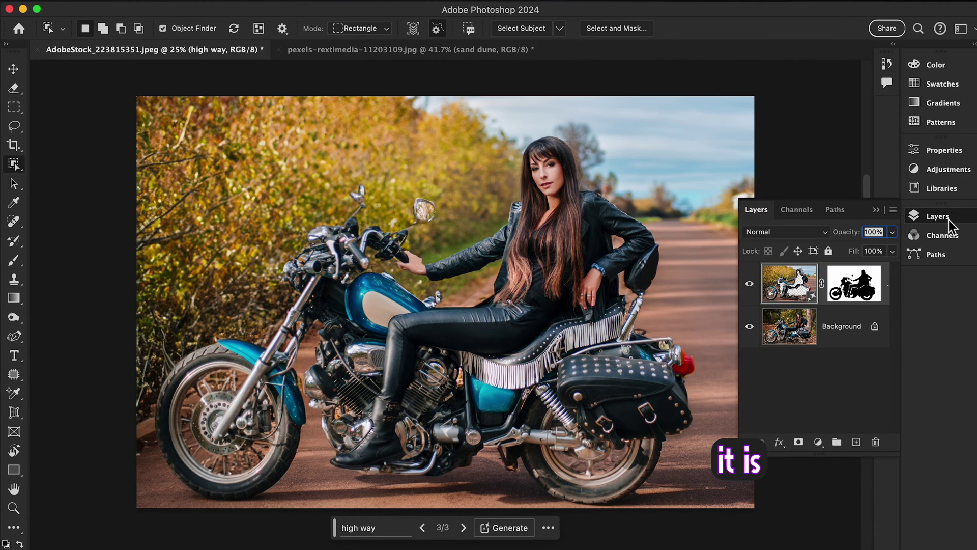
{"action": "left_click", "coordinate": [938, 221]}
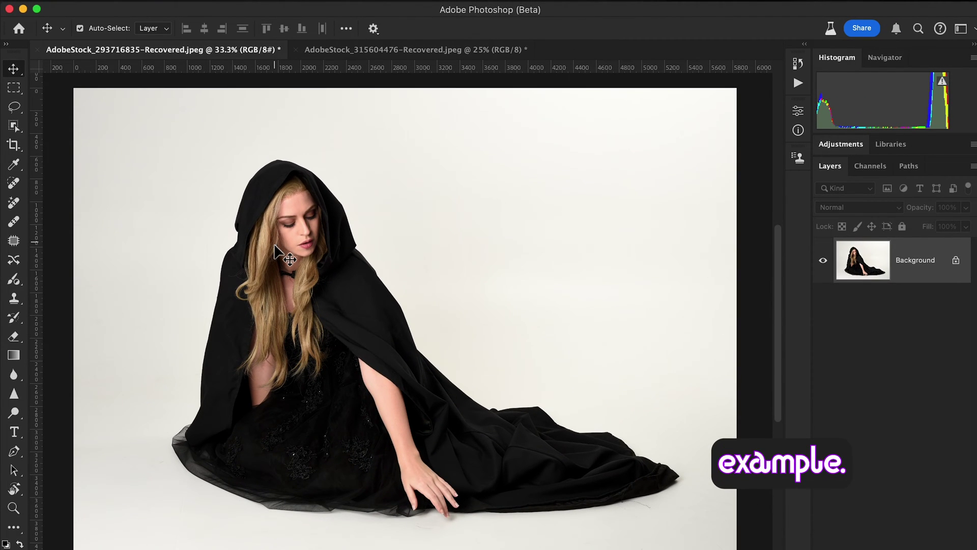
Confirm in About Photoshop that version 25.10 is installed, then close the dialog
{"action": "left_click", "coordinate": [95, 5]}
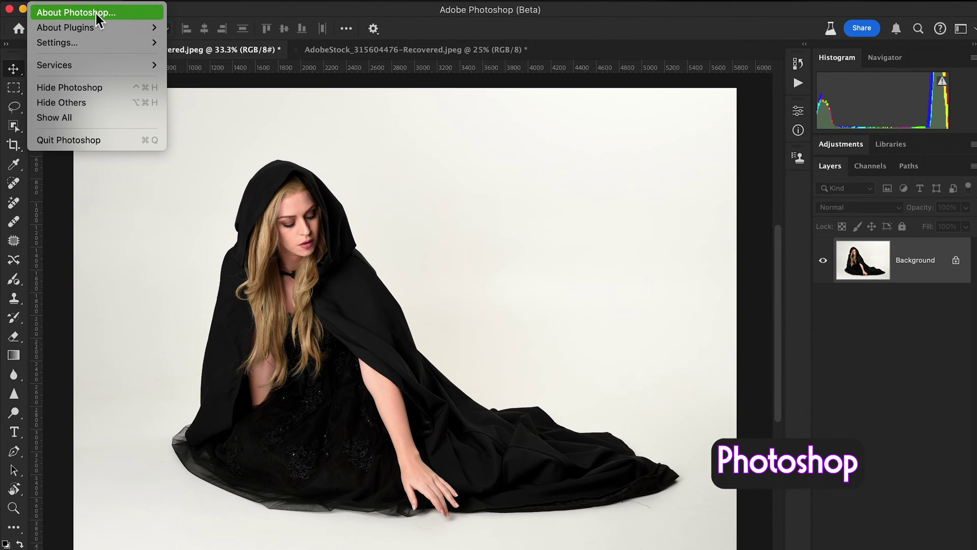
{"action": "left_click", "coordinate": [96, 13]}
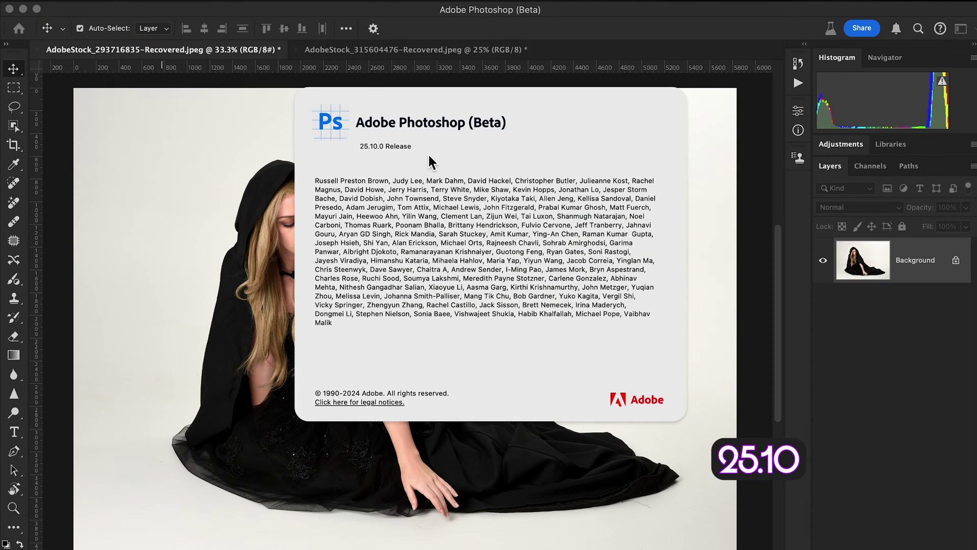
{"action": "left_click", "coordinate": [428, 156]}
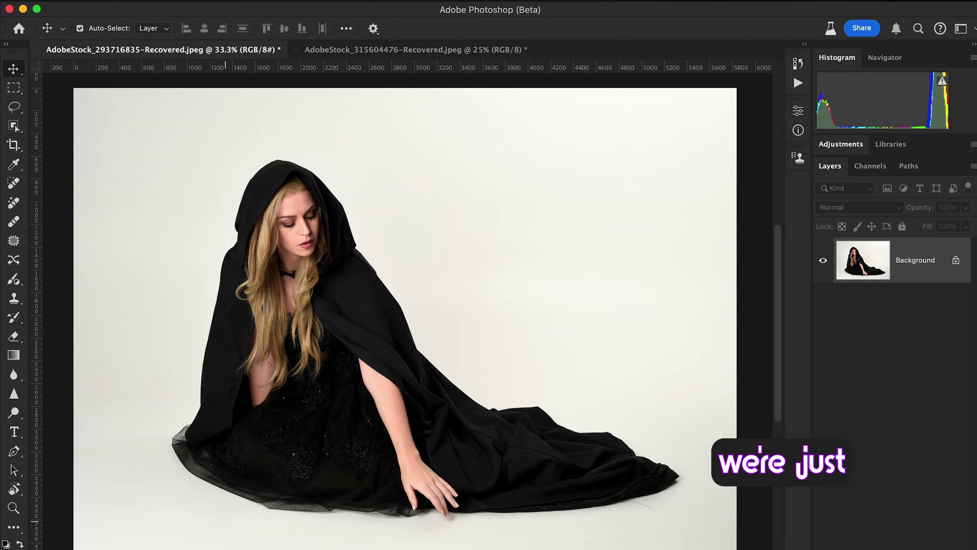
Invert the selection to the white backdrop and start a Generative Fill with a reference image
{"action": "left_click_drag", "start_coordinate": [265, 547], "coordinate": [219, 534]}
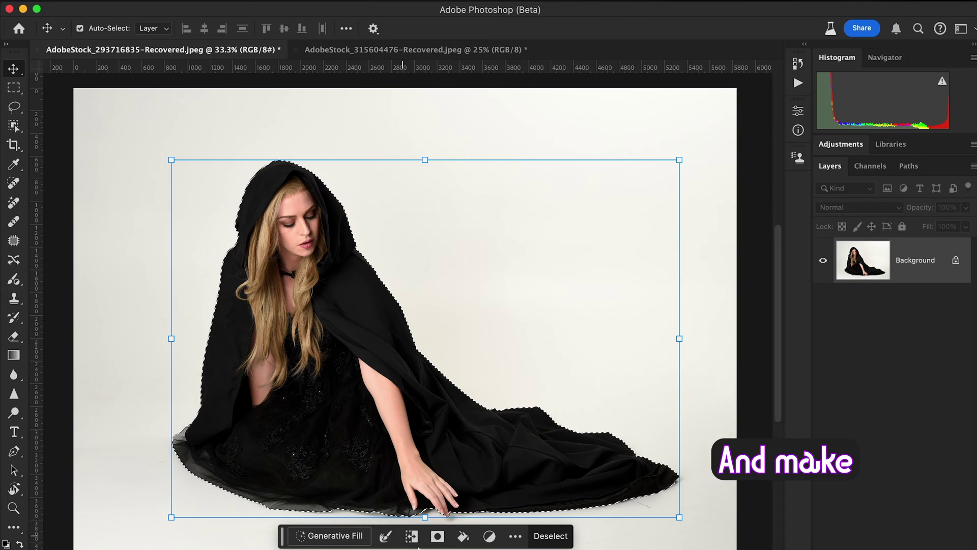
{"action": "left_click", "coordinate": [411, 536]}
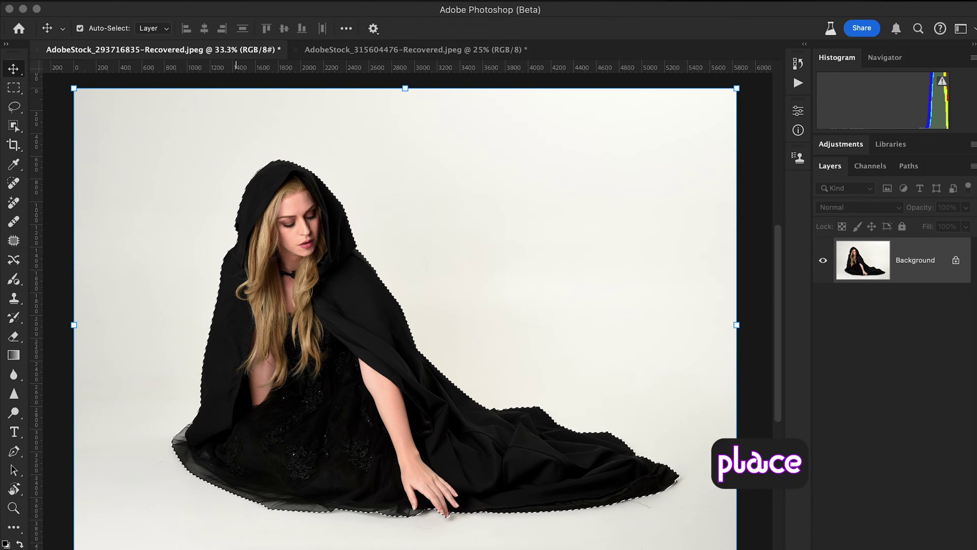
{"action": "left_click", "coordinate": [211, 540]}
{"action": "left_click_drag", "start_coordinate": [213, 542], "coordinate": [179, 515]}
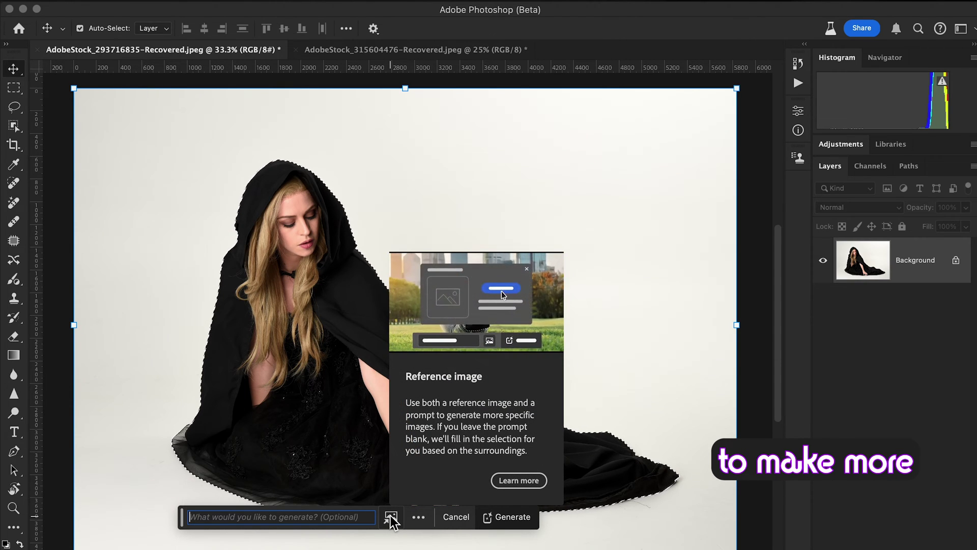
{"action": "left_click", "coordinate": [391, 519]}
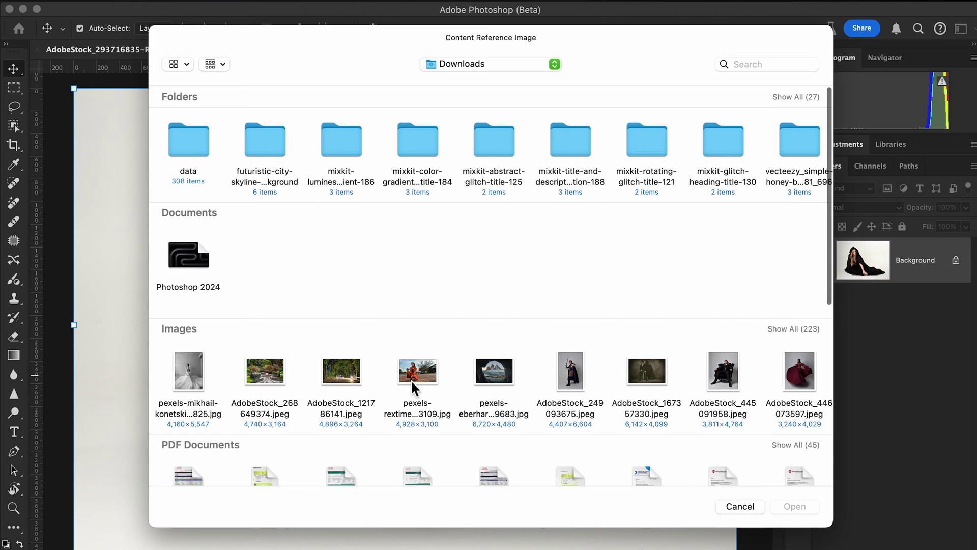
Load the pexels dome photo as reference and generate with the prompt 'background'
{"action": "left_click", "coordinate": [492, 383]}
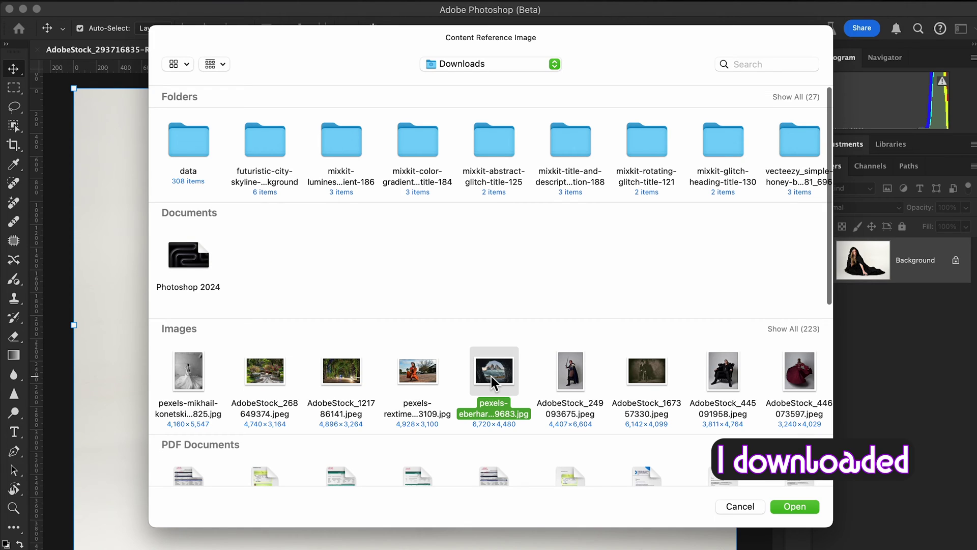
{"action": "left_click", "coordinate": [793, 506]}
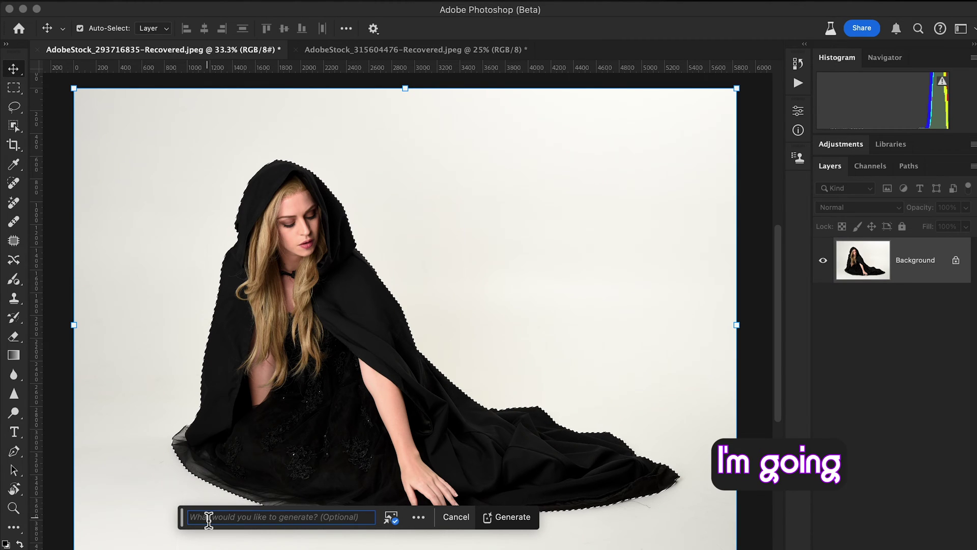
{"action": "type", "text": "back"}
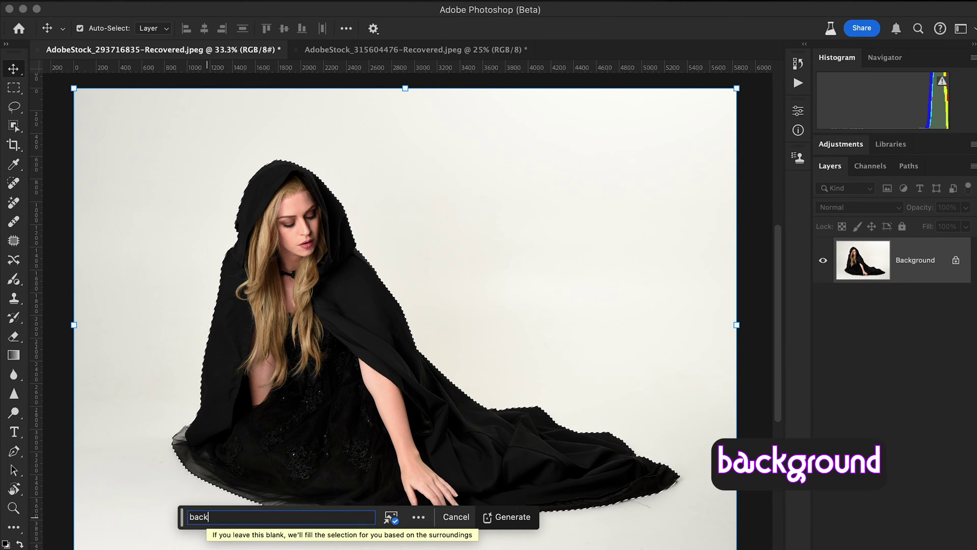
{"action": "type", "text": "gro"}
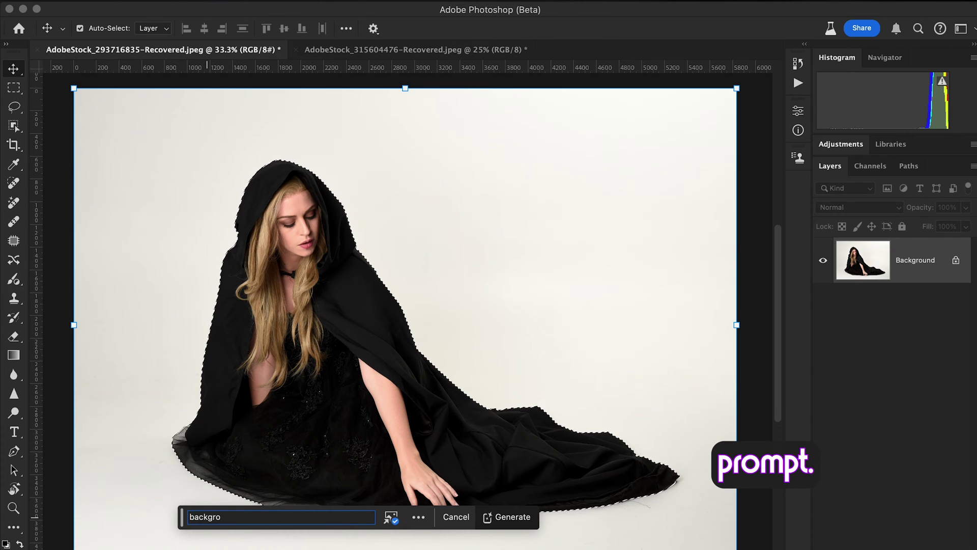
{"action": "type", "text": "und"}
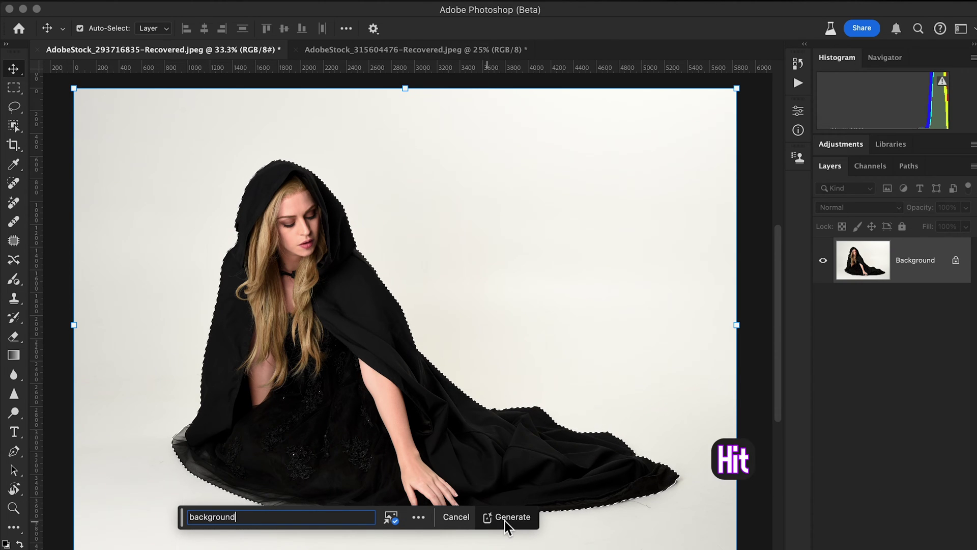
{"action": "left_click", "coordinate": [505, 521]}
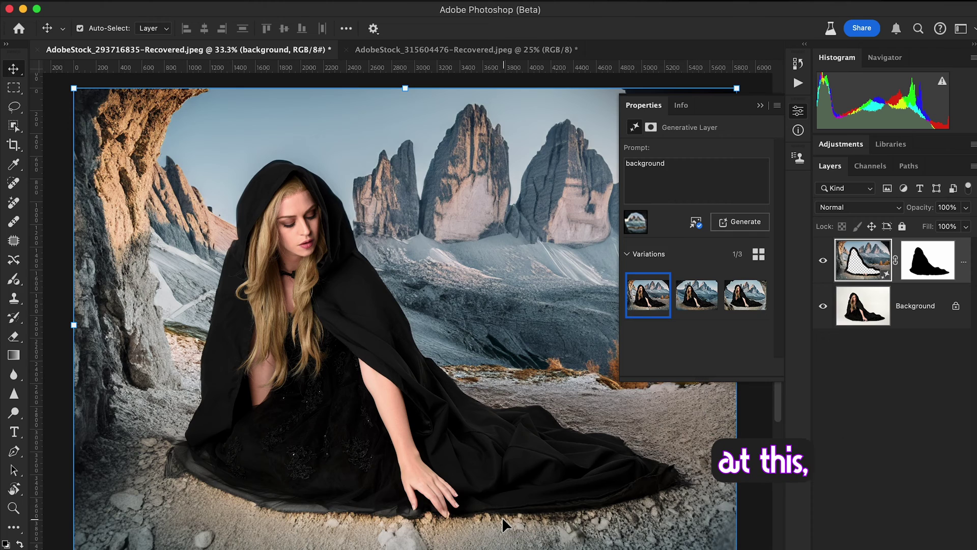
Compare the second, third and first mountain background variations, ending on the first
{"action": "left_click", "coordinate": [466, 519]}
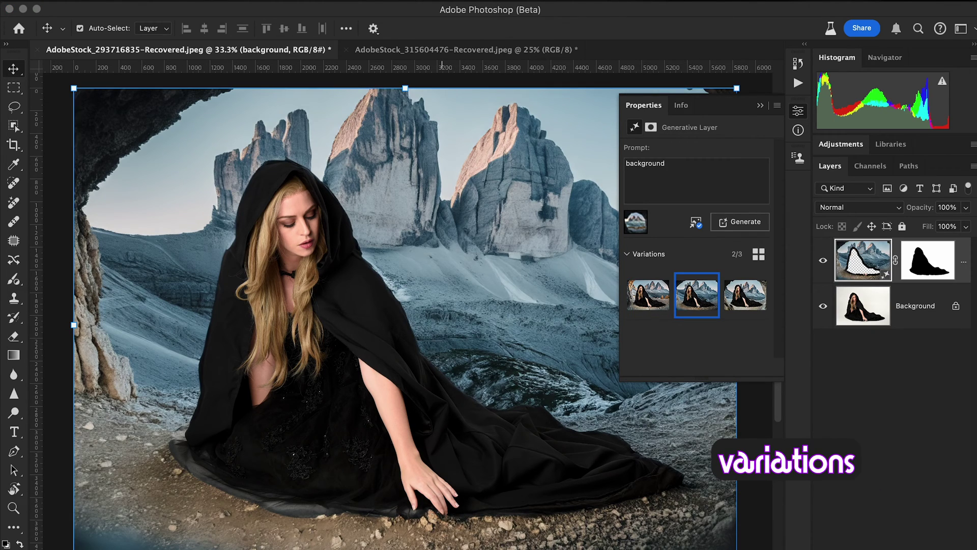
{"action": "left_click", "coordinate": [745, 295]}
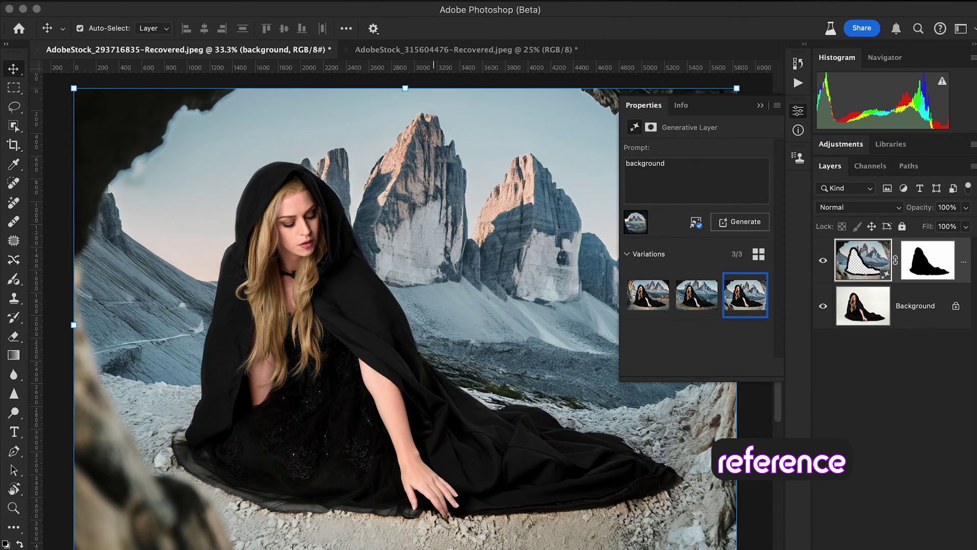
{"action": "left_click_drag", "start_coordinate": [454, 395], "coordinate": [432, 389]}
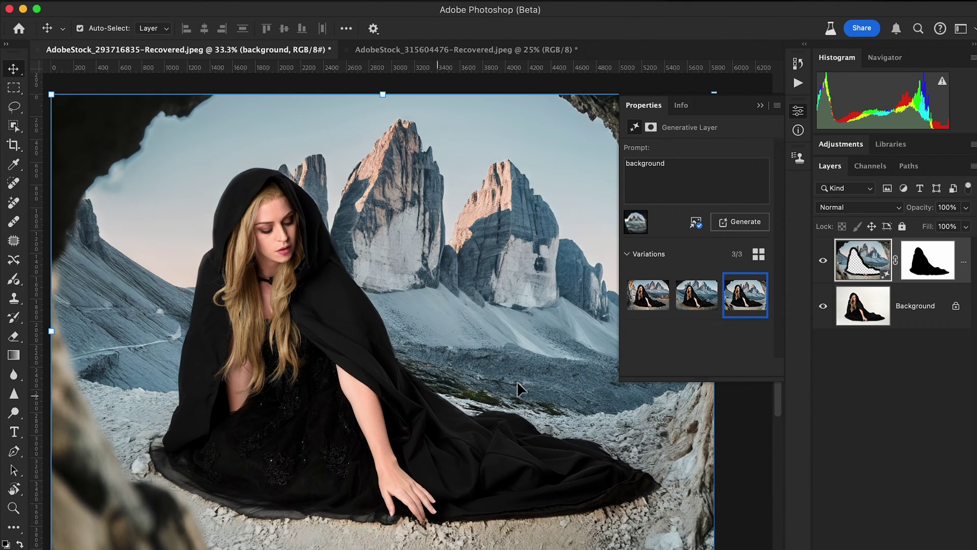
{"action": "left_click", "coordinate": [697, 300]}
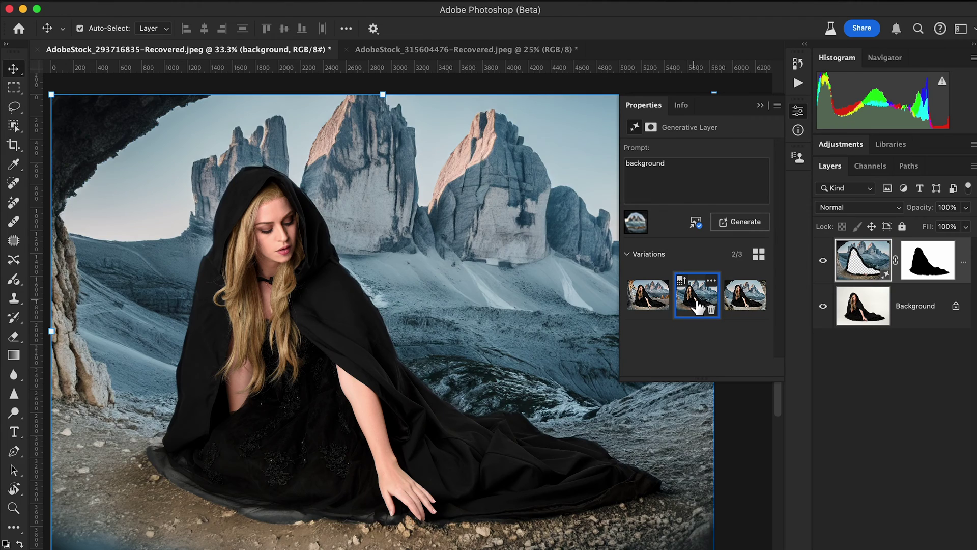
{"action": "left_click", "coordinate": [656, 305]}
Close the generative layer's Properties panel and recenter the image
{"action": "left_click", "coordinate": [777, 106]}
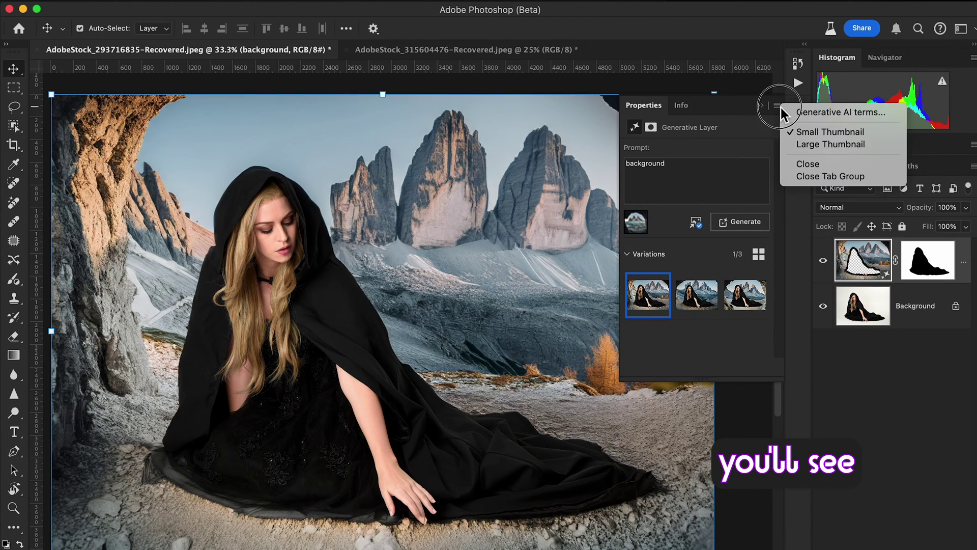
{"action": "left_click", "coordinate": [738, 163]}
{"action": "left_click", "coordinate": [799, 111]}
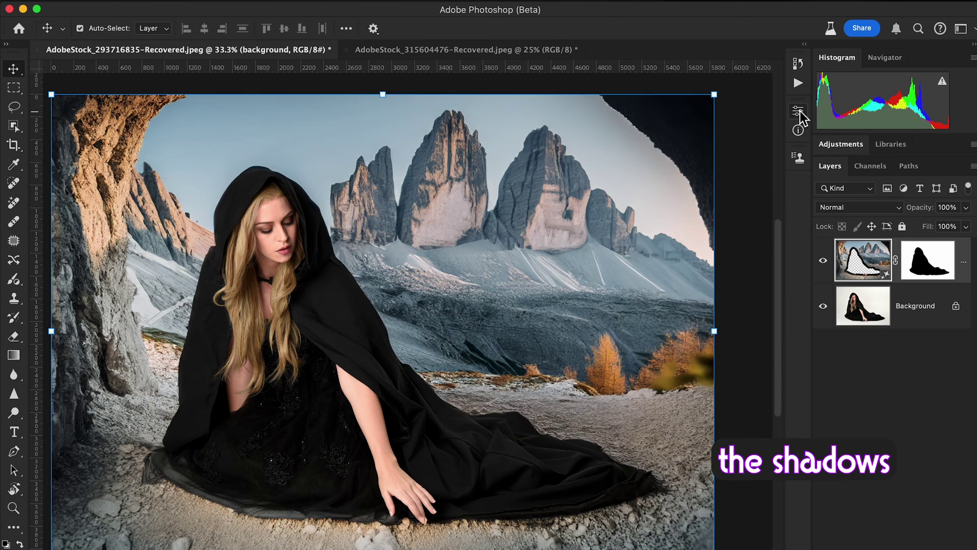
{"action": "left_click_drag", "start_coordinate": [430, 353], "coordinate": [456, 352]}
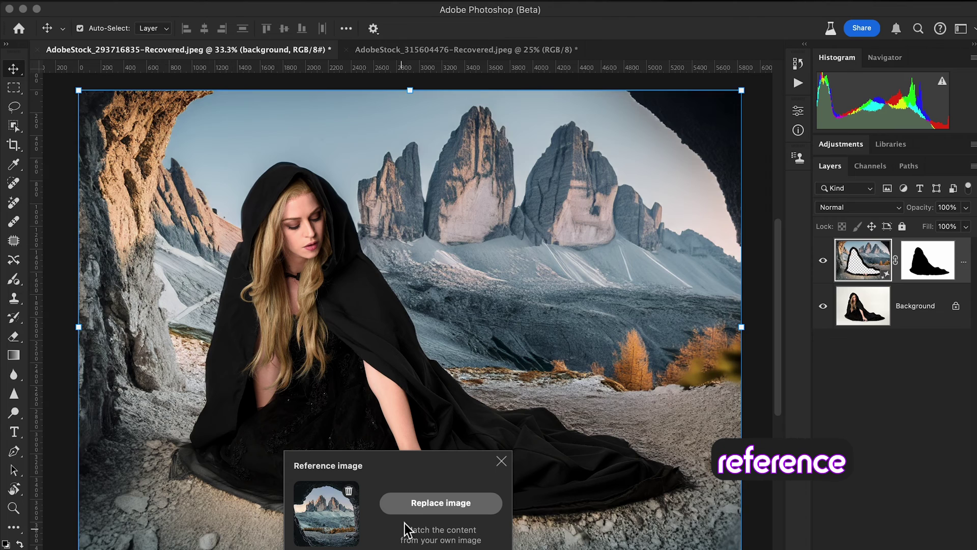
Start replacing the reference image and Quick Look the rock garden photo
{"action": "left_click", "coordinate": [407, 507]}
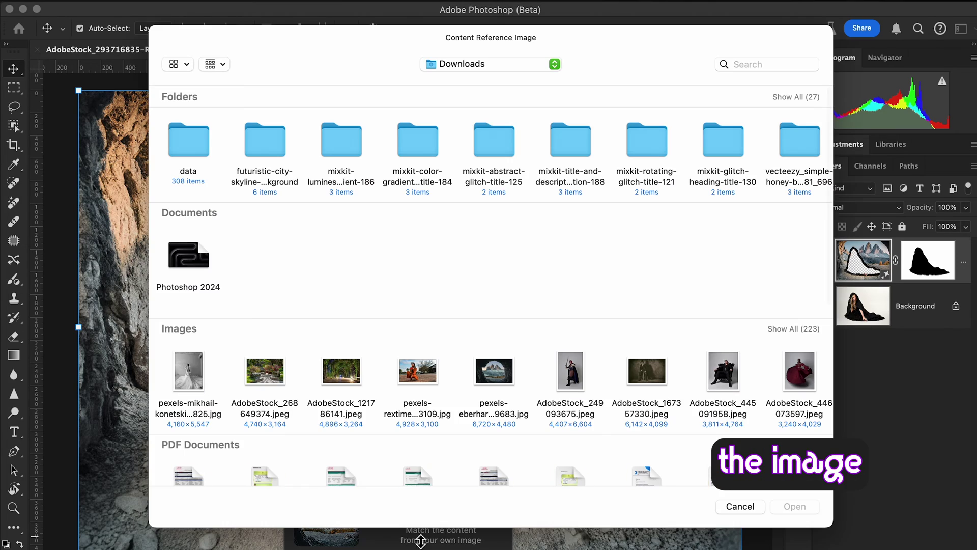
{"action": "left_click", "coordinate": [273, 380]}
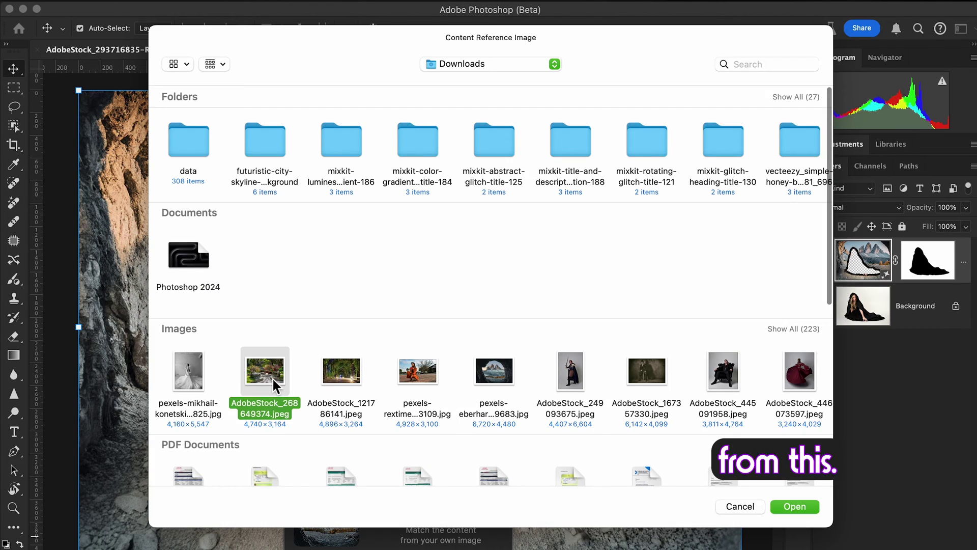
{"action": "right_click", "coordinate": [273, 380]}
{"action": "left_click", "coordinate": [300, 435]}
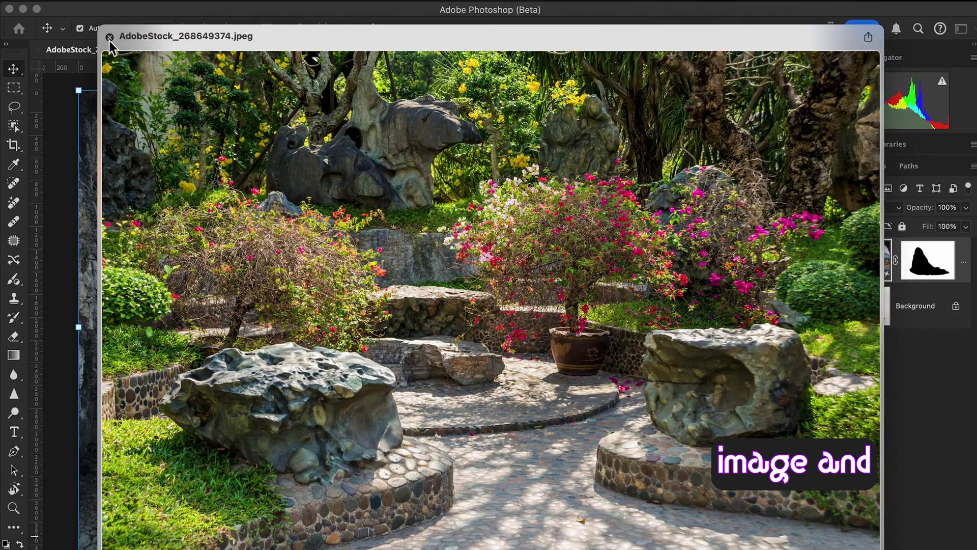
{"action": "left_click", "coordinate": [109, 37]}
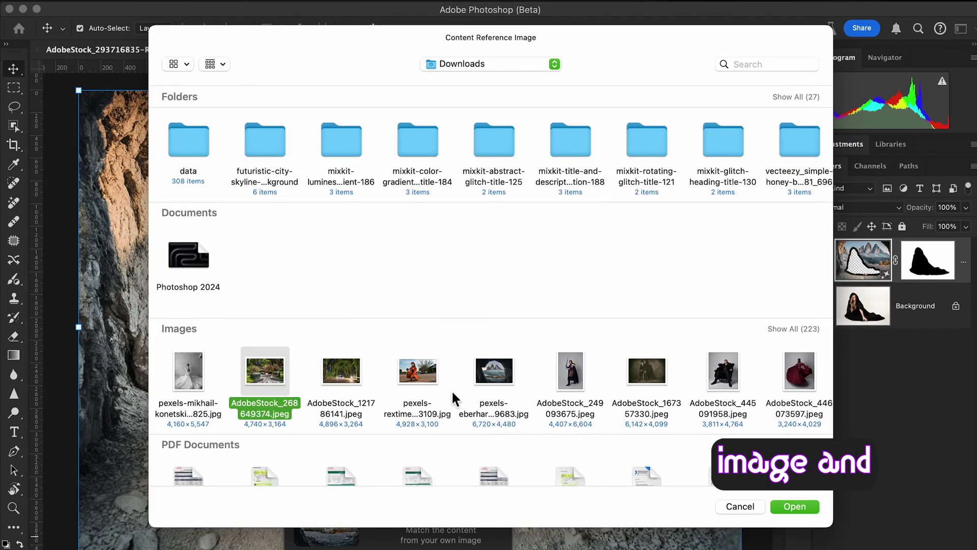
Quick Look the vine tunnel photo AdobeStock_121786141.jpeg and use it as the reference
{"action": "right_click", "coordinate": [336, 370]}
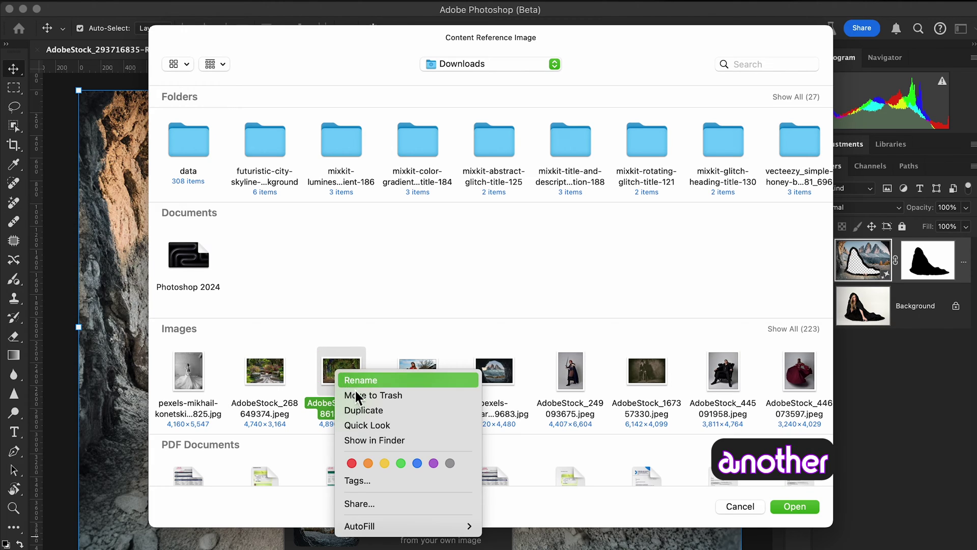
{"action": "left_click", "coordinate": [365, 429]}
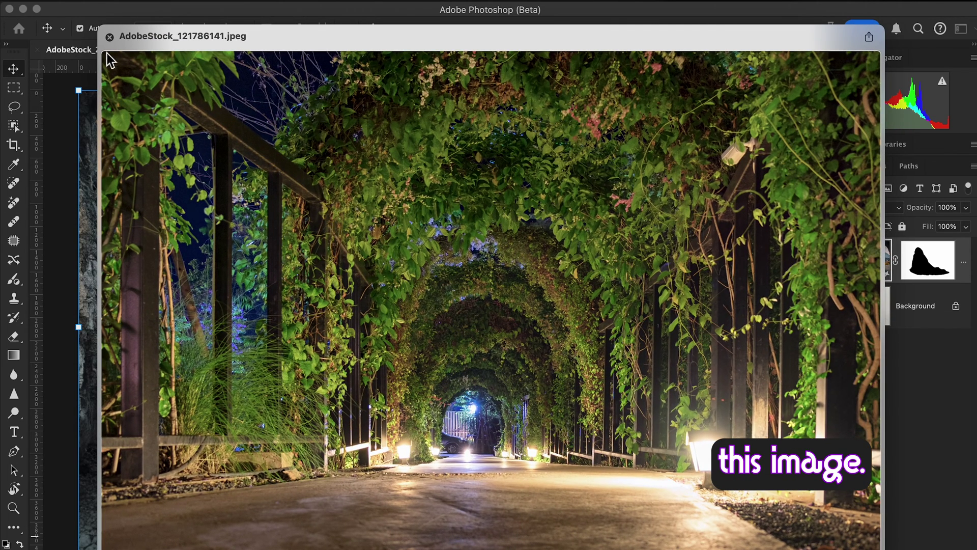
{"action": "left_click", "coordinate": [110, 37]}
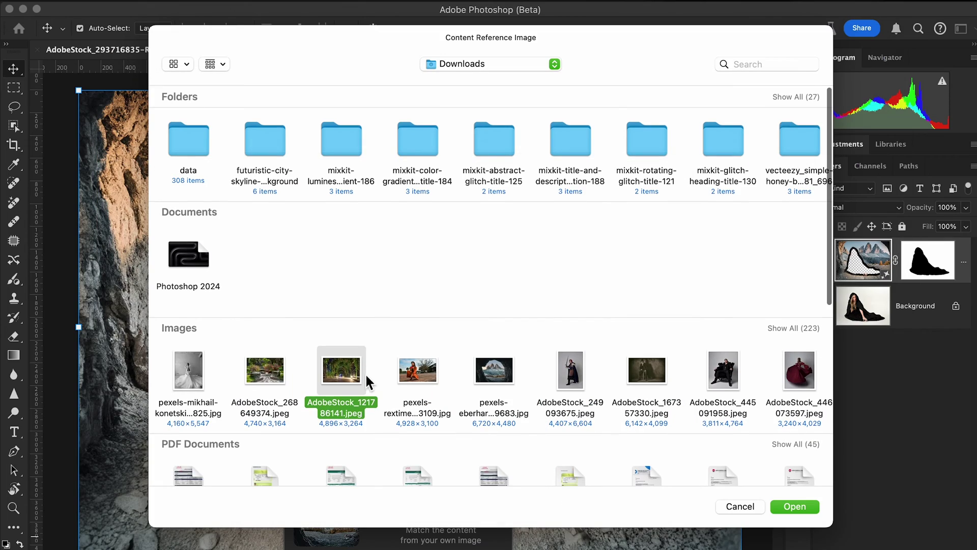
{"action": "left_click", "coordinate": [791, 507]}
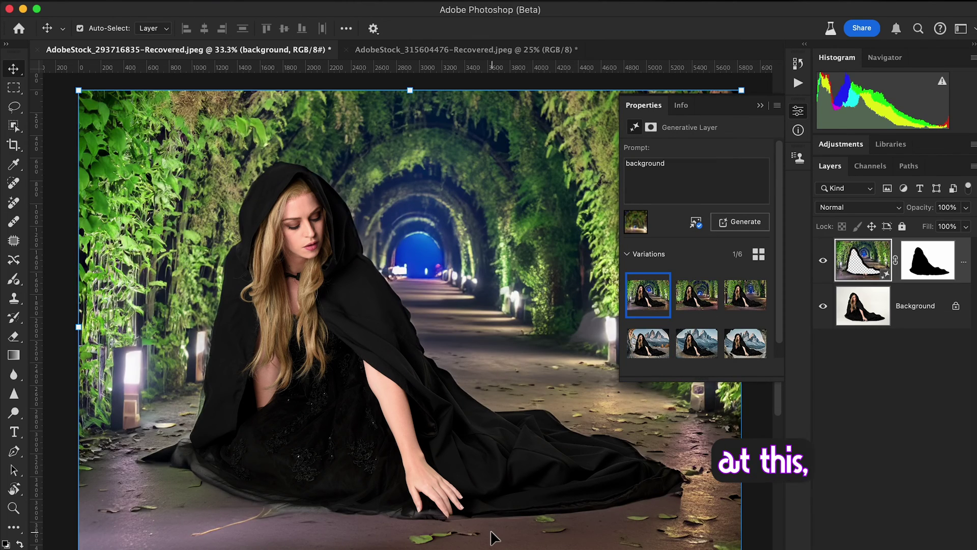
Keep the second lamp-lit tunnel variation and close the Properties panel
{"action": "scroll", "coordinate": [490, 530], "scroll_direction": "right", "scroll_amount": 2}
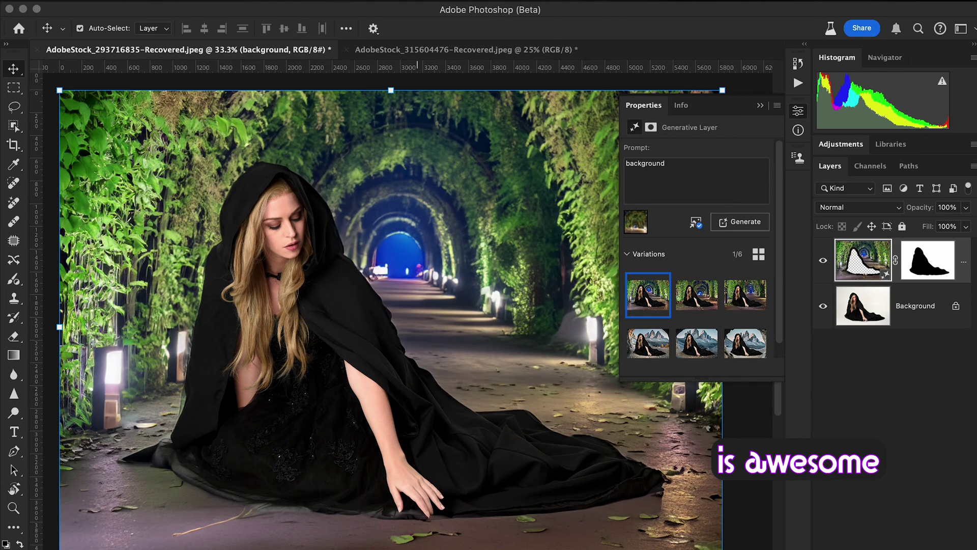
{"action": "left_click", "coordinate": [697, 295]}
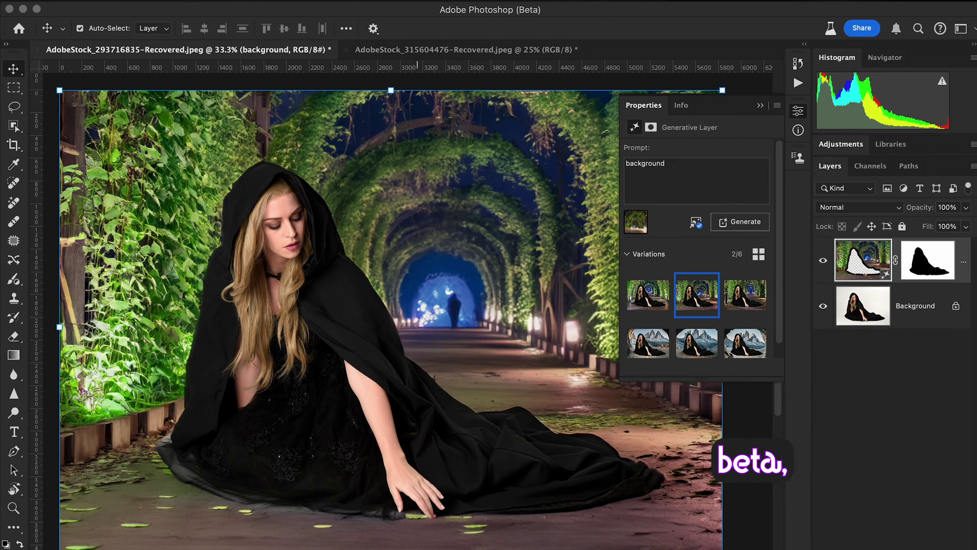
{"action": "left_click", "coordinate": [799, 113]}
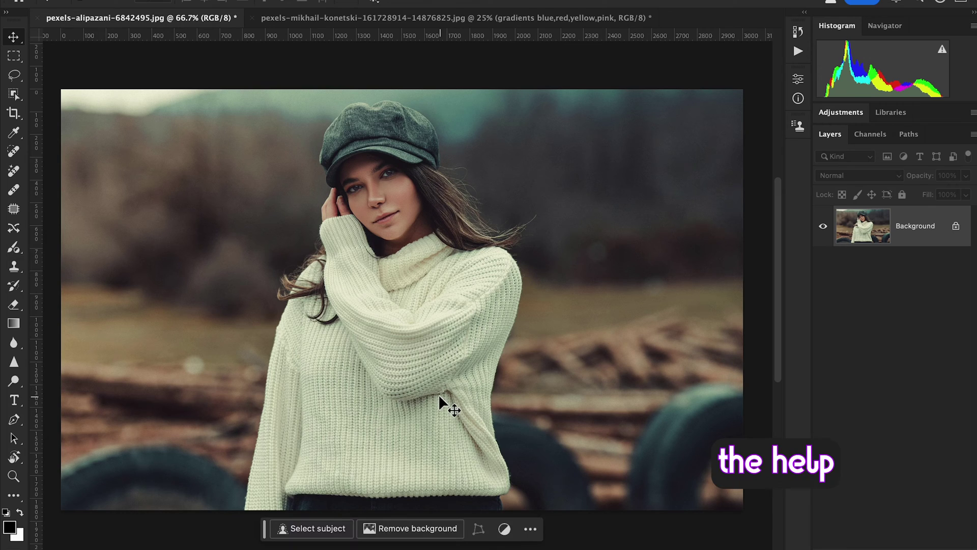
Generative Fill the background around the capped woman with 'gradients blue and pink, purple, magenta,red'
{"action": "left_click", "coordinate": [321, 528]}
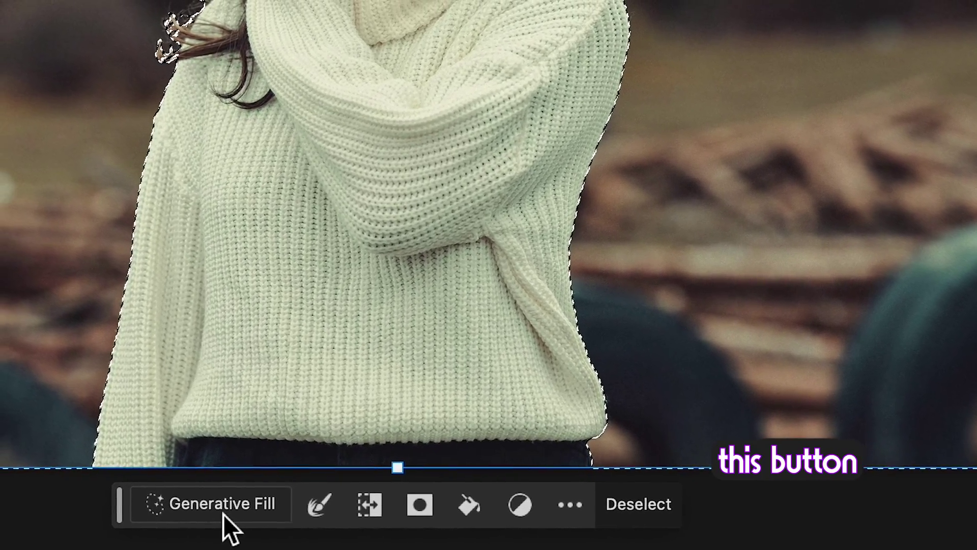
{"action": "left_click", "coordinate": [188, 491]}
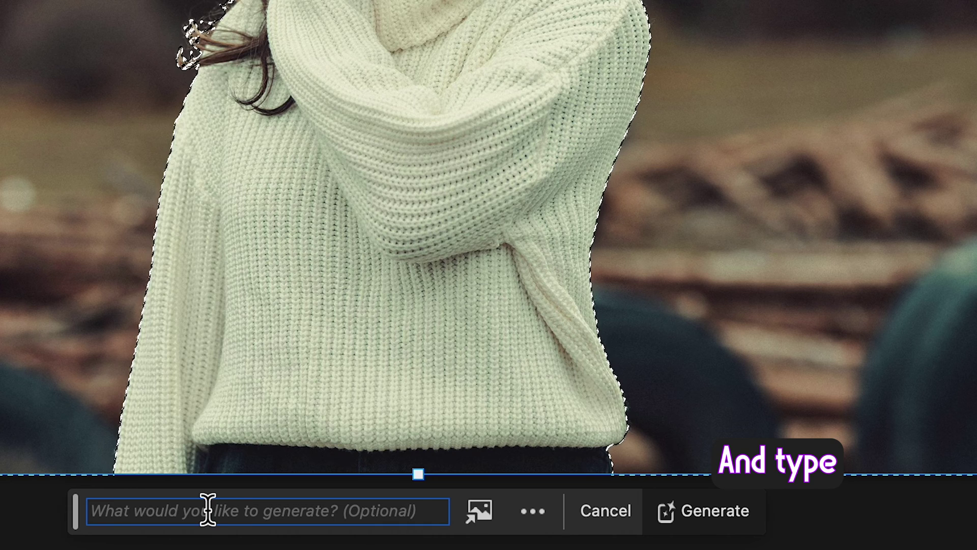
{"action": "type", "text": "gradients blue and pink, purple, magenta,red"}
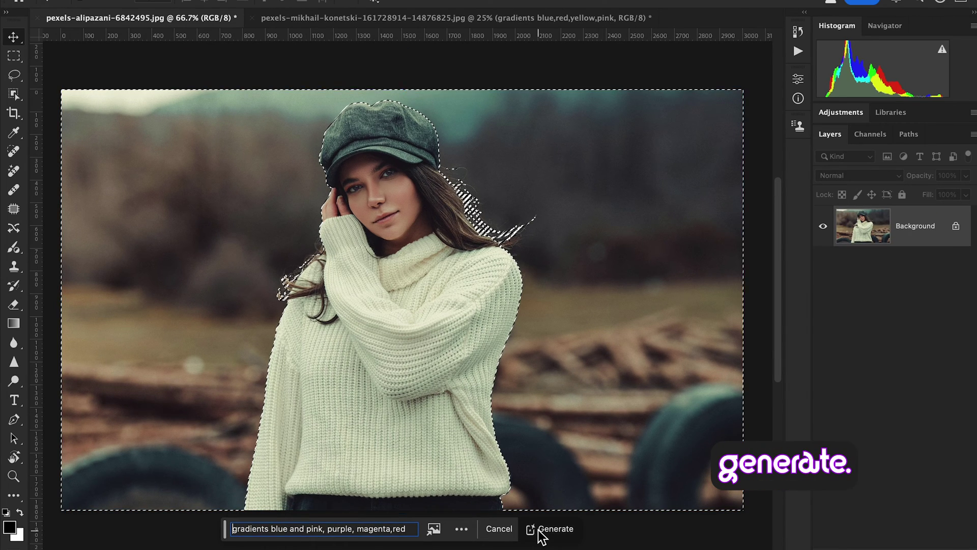
{"action": "left_click", "coordinate": [541, 533]}
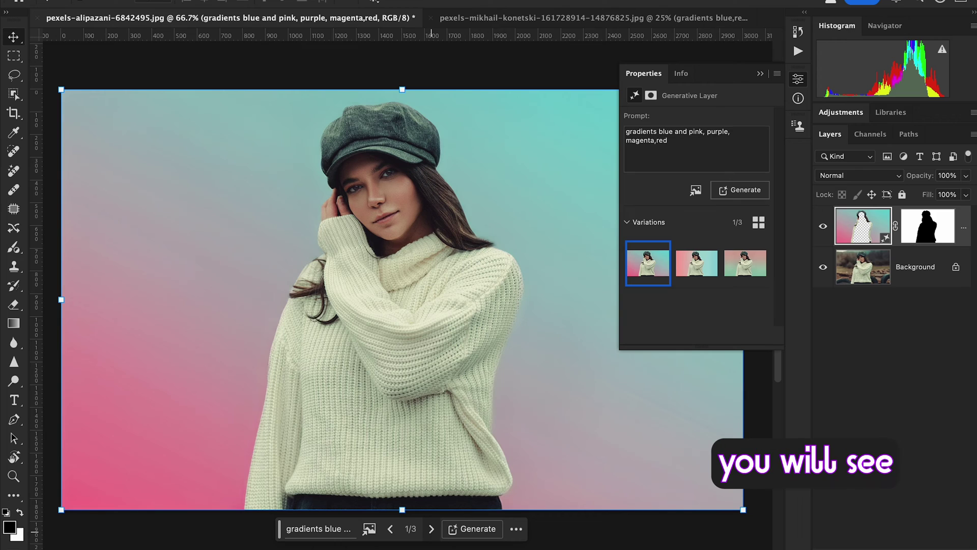
Compare the second and third gradient variations, then return to the first
{"action": "left_click", "coordinate": [432, 530]}
{"action": "left_click", "coordinate": [432, 529]}
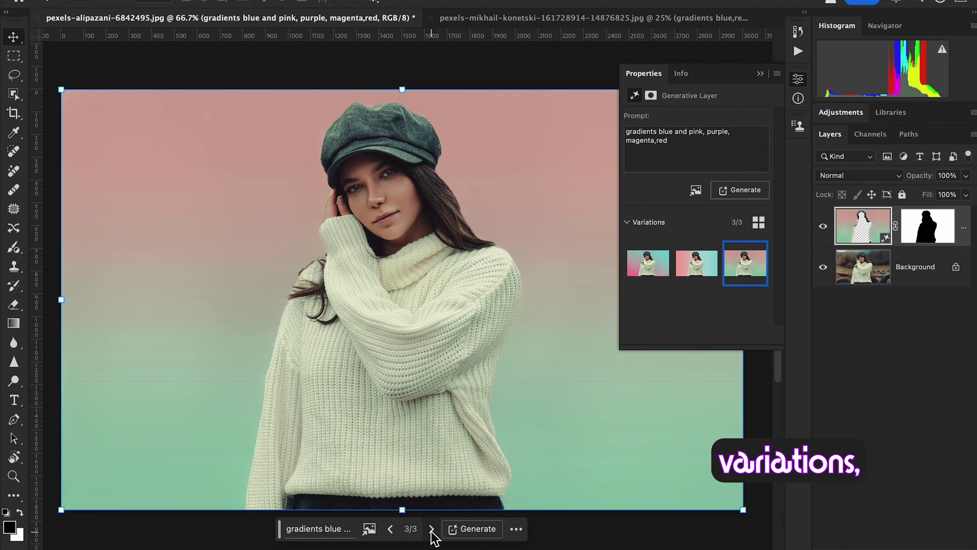
{"action": "left_click", "coordinate": [645, 275]}
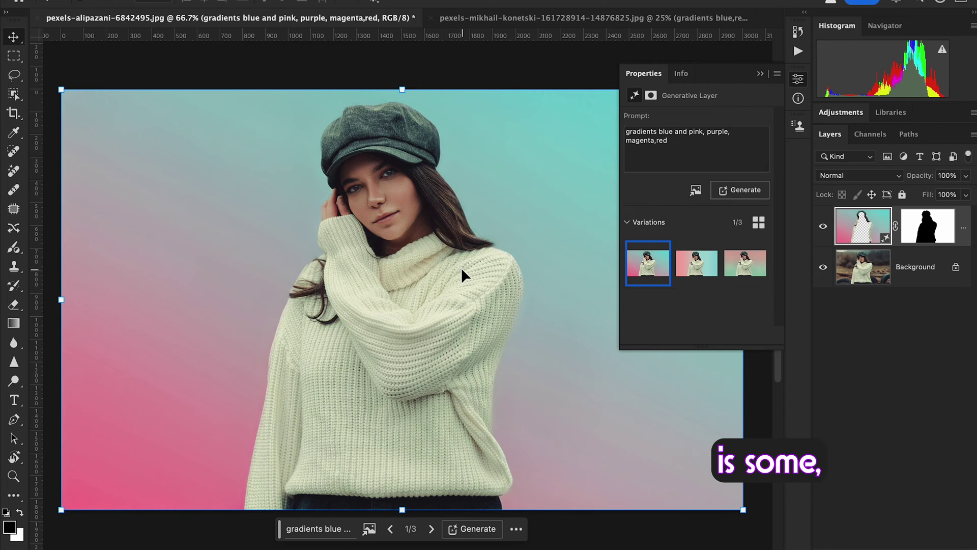
View the gradient portrait at 100% and in full-screen mode, fitted and zoomed
{"action": "key", "text": "ctrl+1"}
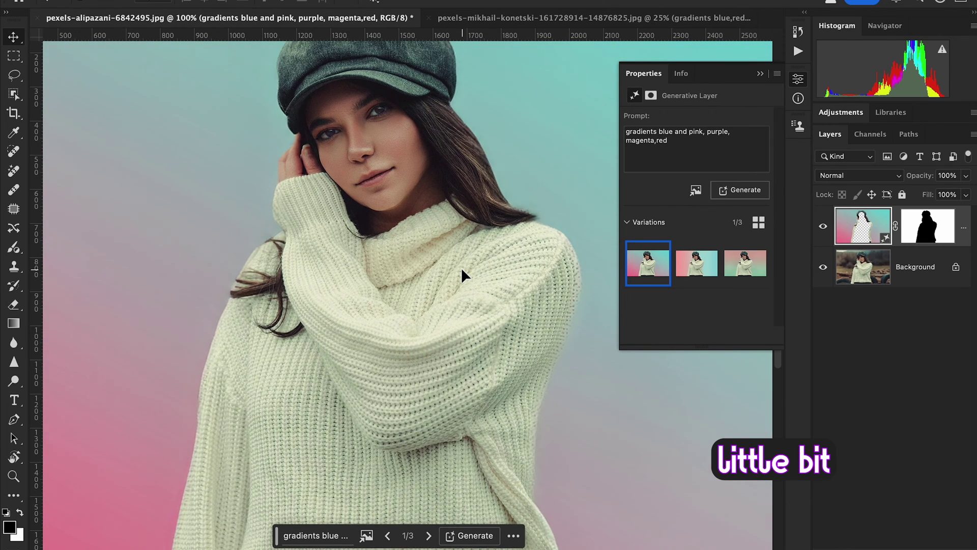
{"action": "left_click_drag", "start_coordinate": [473, 251], "coordinate": [500, 234]}
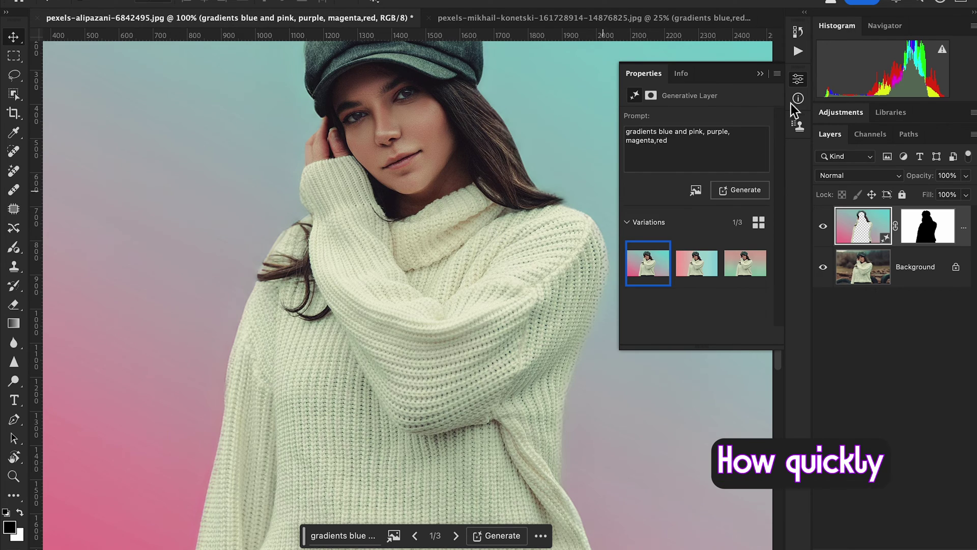
{"action": "left_click", "coordinate": [800, 82]}
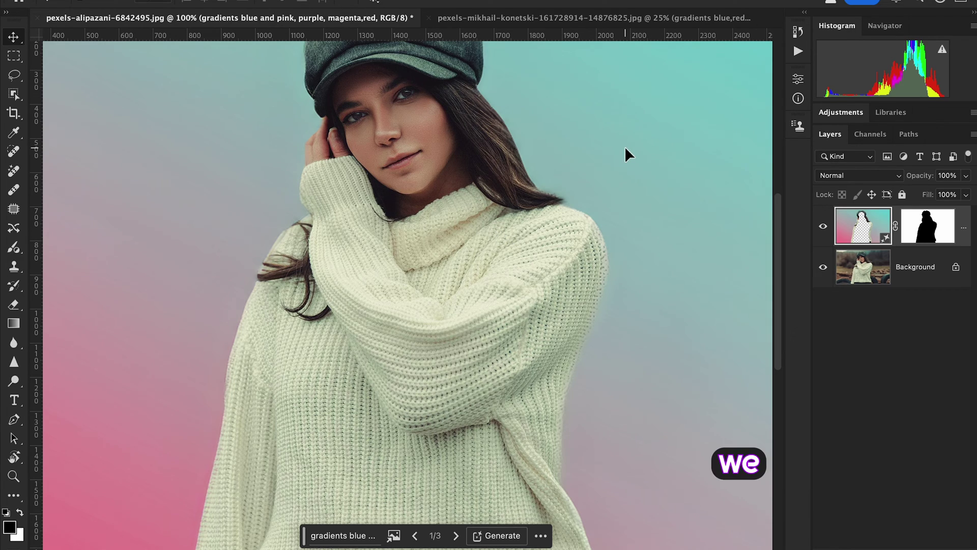
{"action": "key", "text": "f"}
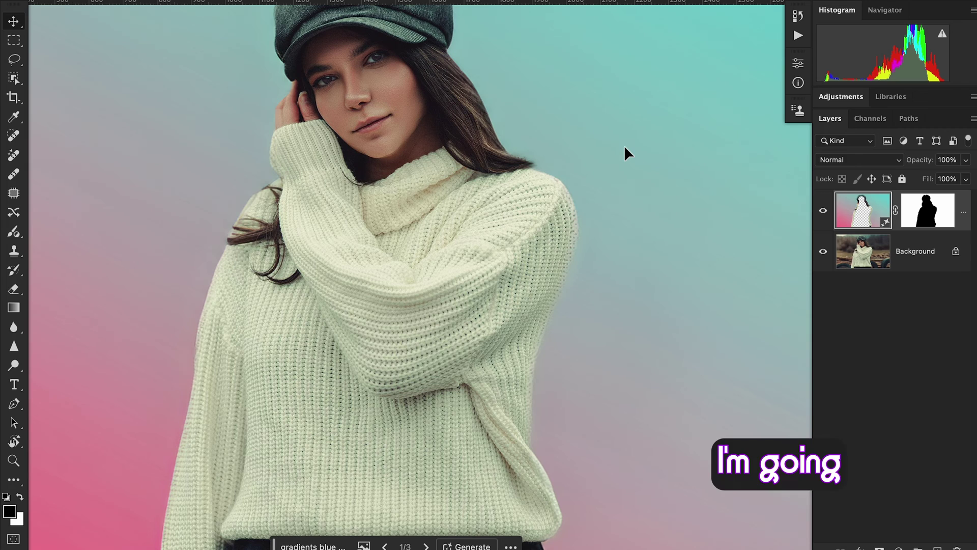
{"action": "key", "text": "ctrl+0"}
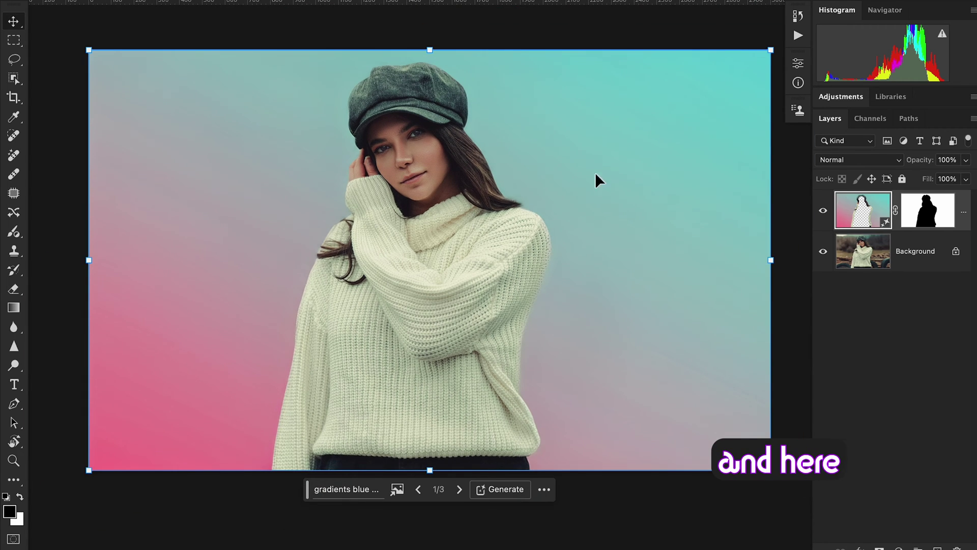
{"action": "key", "text": "f"}
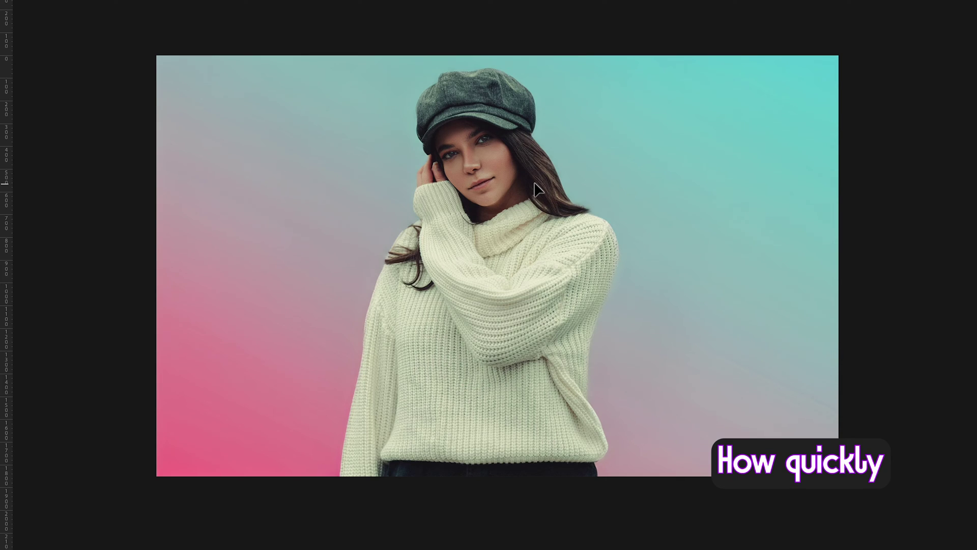
{"action": "key", "text": "ctrl+plus"}
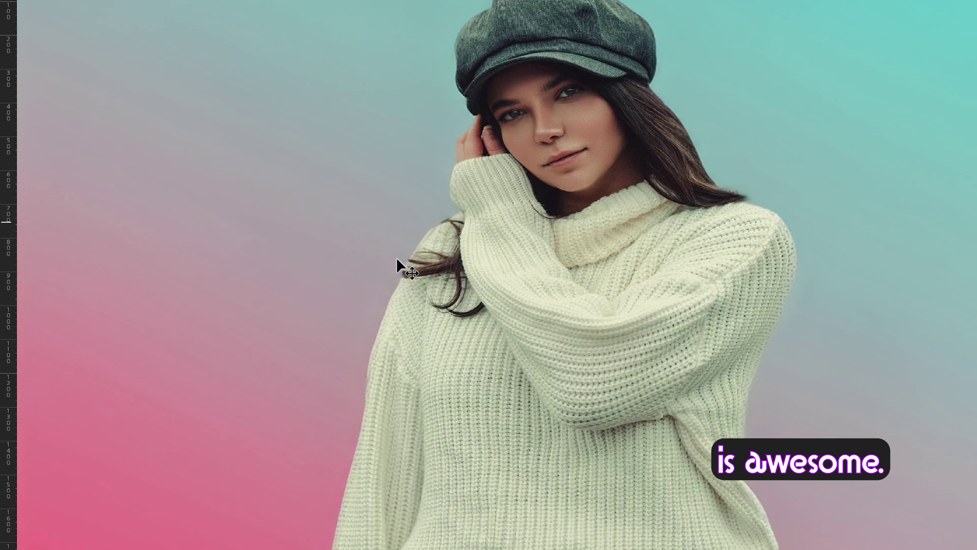
{"action": "key", "text": "Tab"}
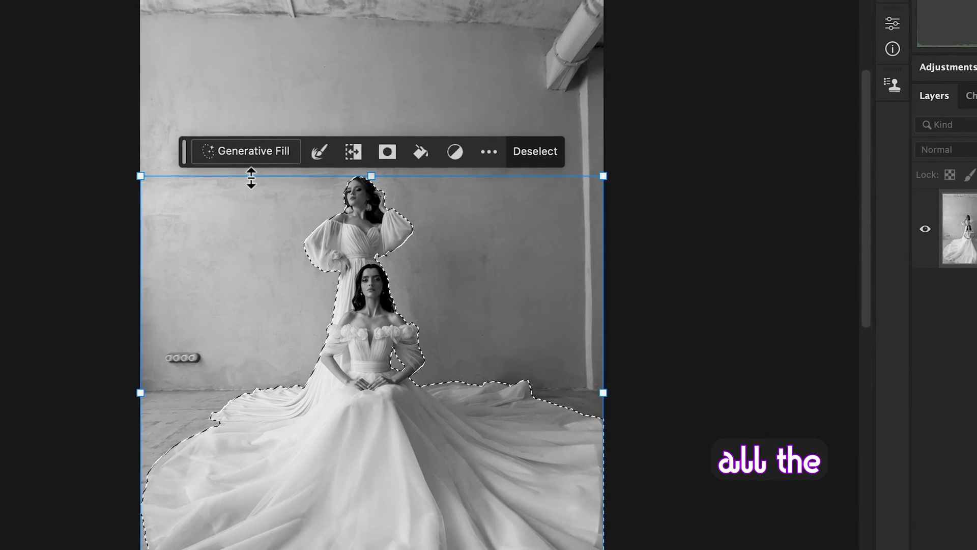
Invert the selection to the background around the two women and start Generative Fill
{"action": "left_click_drag", "start_coordinate": [184, 153], "coordinate": [217, 271]}
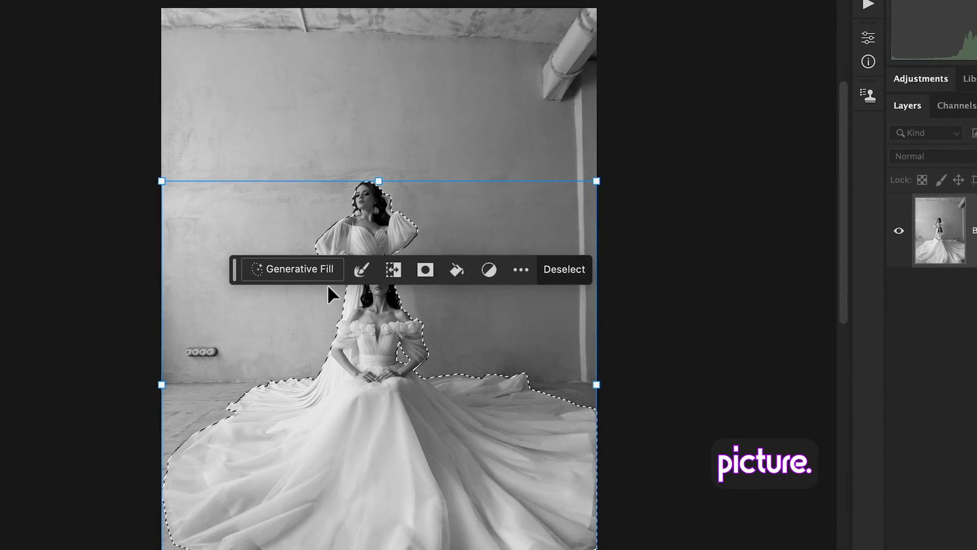
{"action": "left_click", "coordinate": [400, 269]}
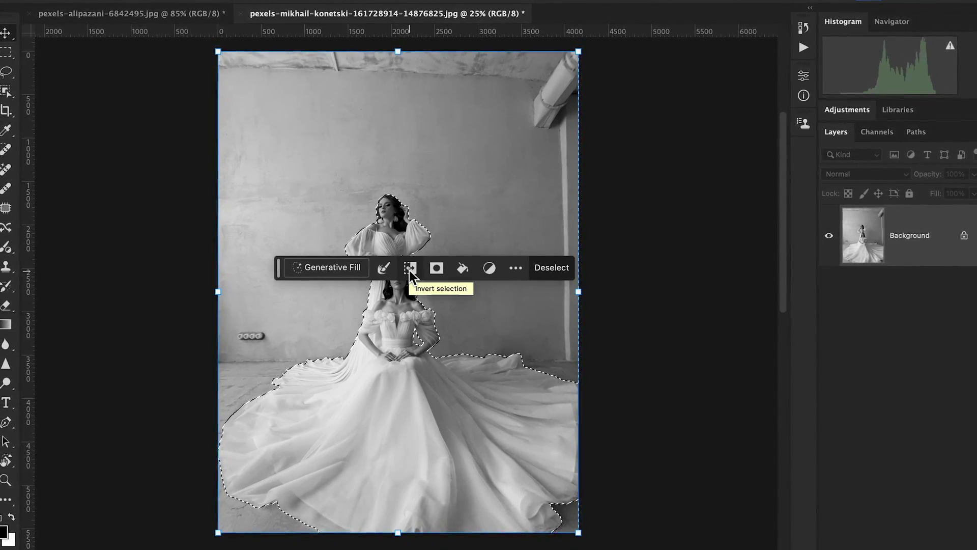
{"action": "left_click", "coordinate": [349, 271]}
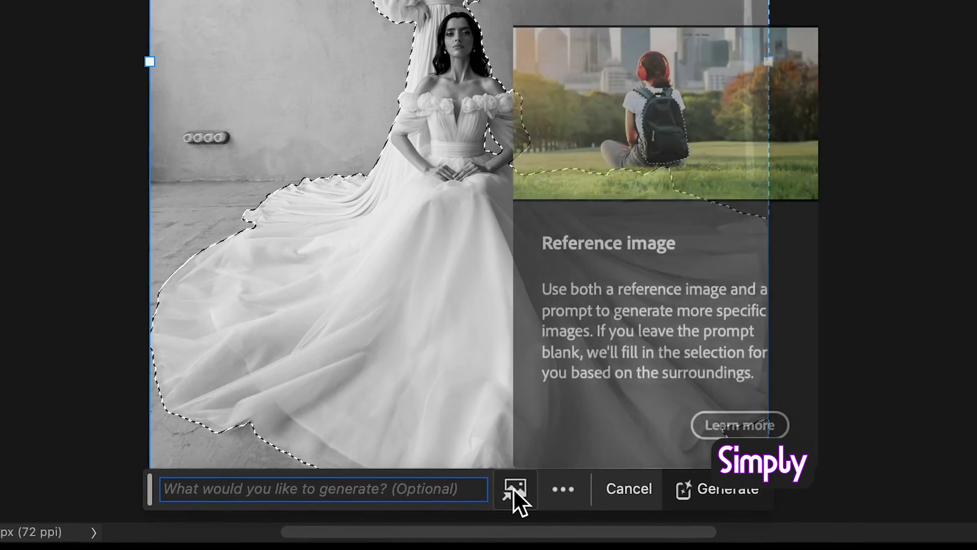
Generate 'background' using the Default_Natural_wallpap…se_0.jpg forest image as reference
{"action": "left_click", "coordinate": [513, 488]}
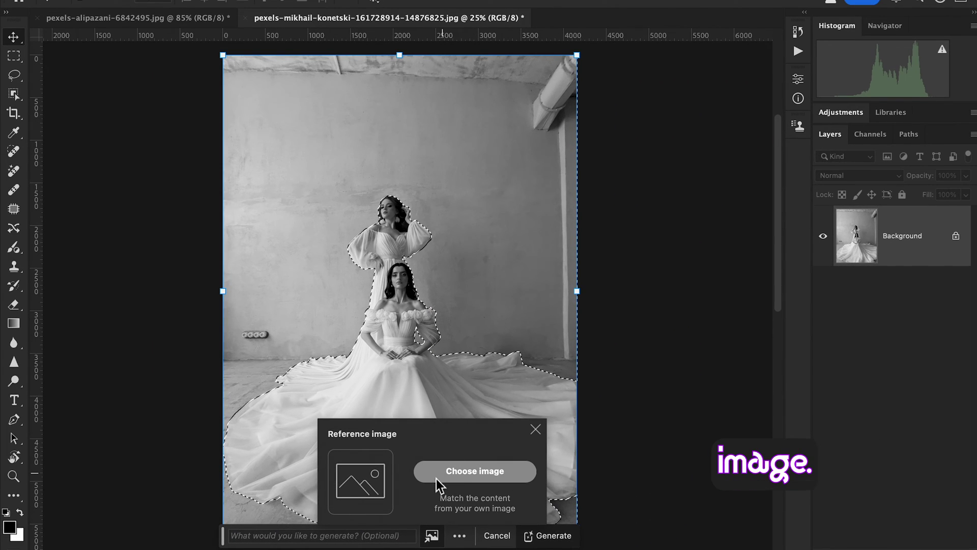
{"action": "left_click", "coordinate": [438, 476]}
{"action": "left_click", "coordinate": [270, 108]}
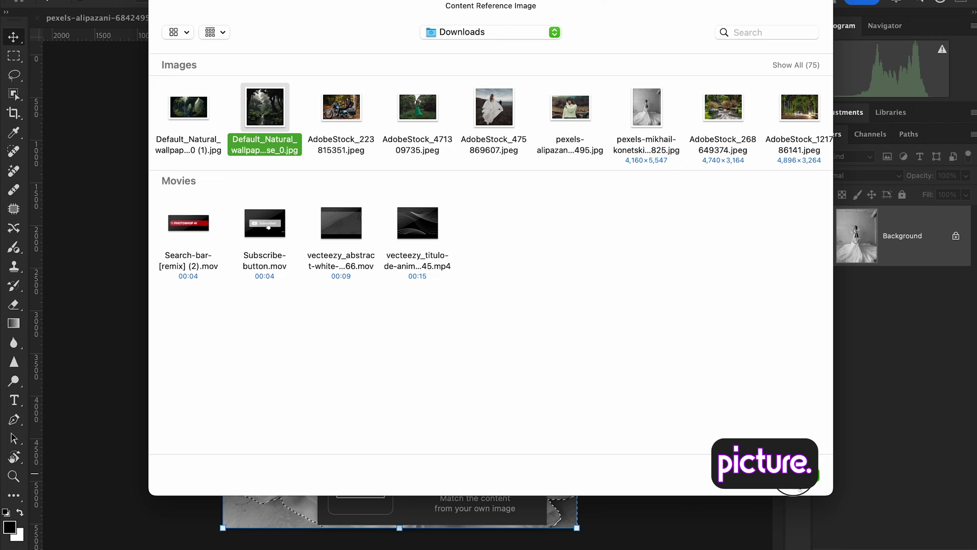
{"action": "left_click", "coordinate": [794, 476]}
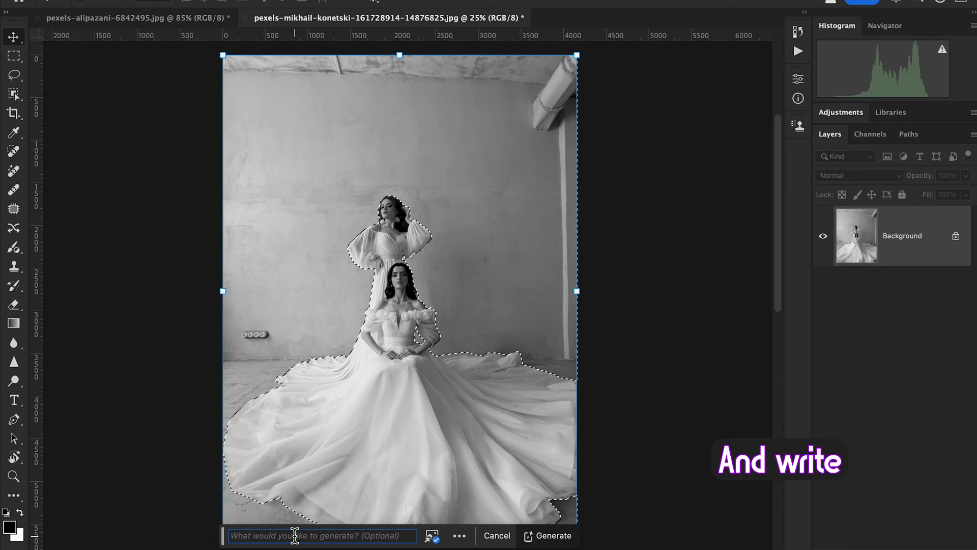
{"action": "type", "text": "backgr"}
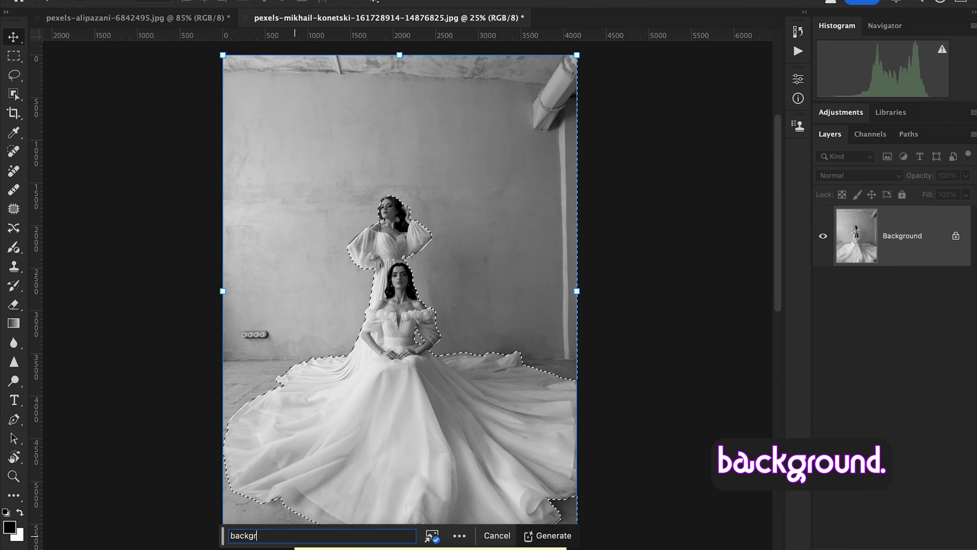
{"action": "type", "text": "ound"}
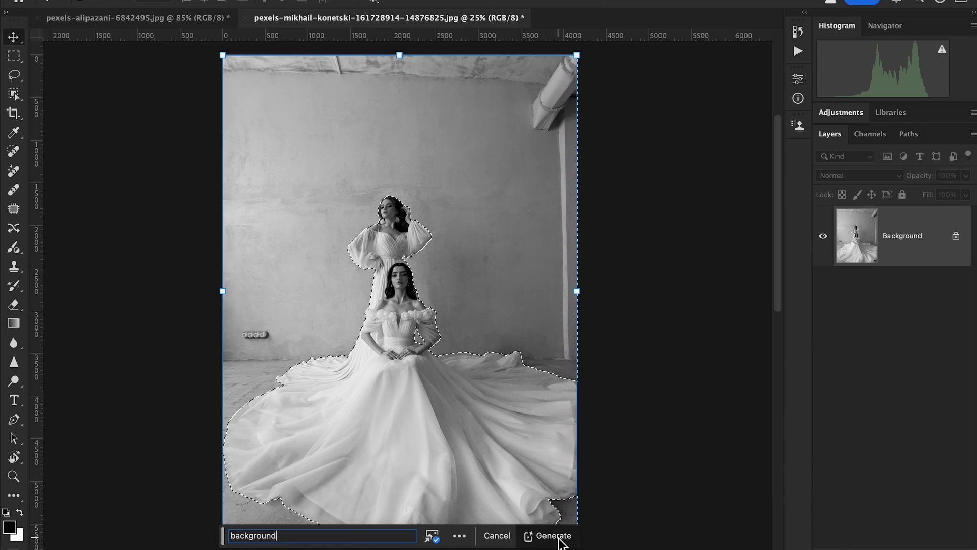
{"action": "key", "text": "Return"}
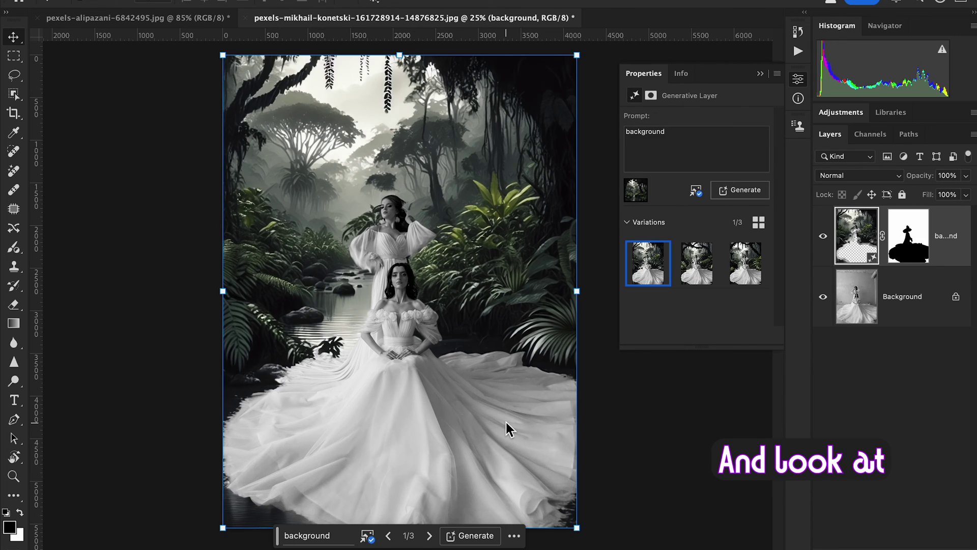
Browse the three jungle background variations and keep the second one
{"action": "left_click", "coordinate": [430, 536]}
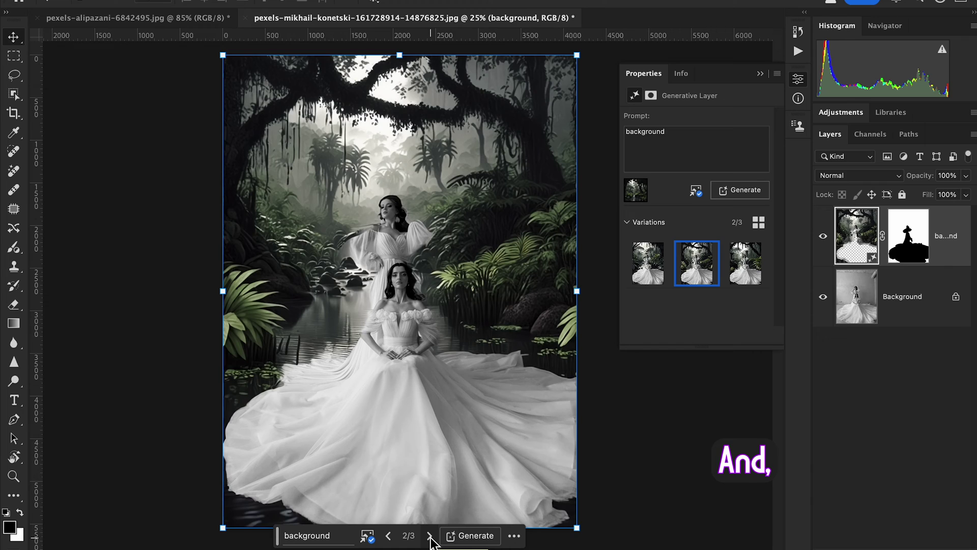
{"action": "left_click", "coordinate": [430, 536]}
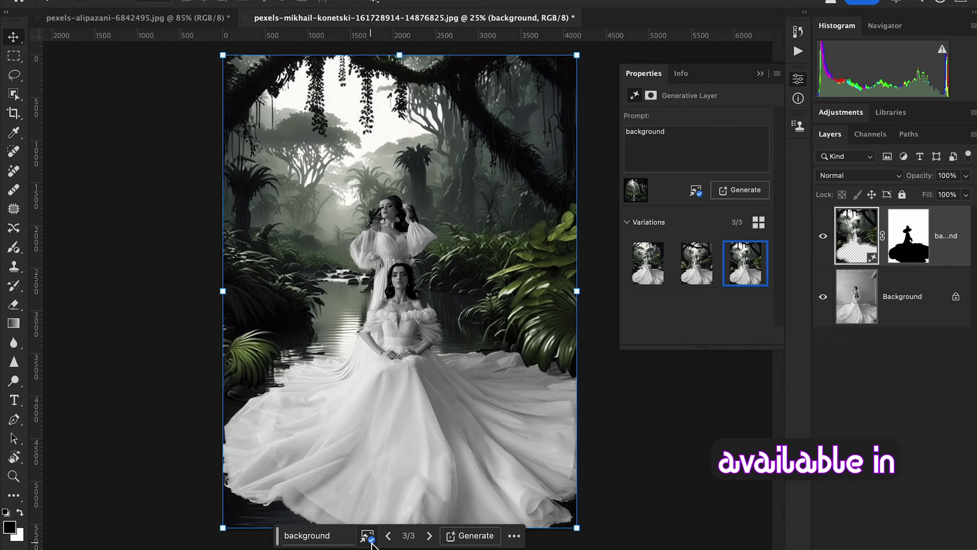
{"action": "mouse_move", "coordinate": [372, 542]}
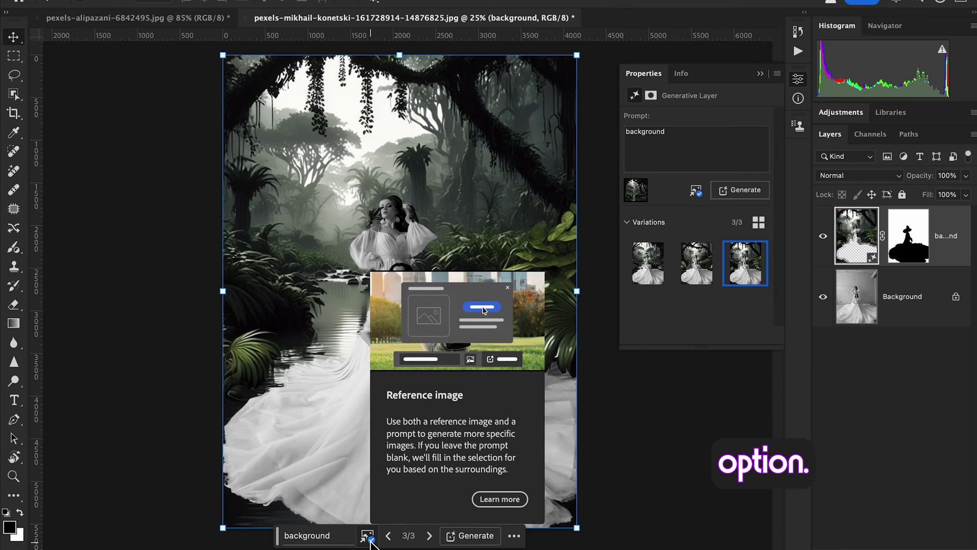
{"action": "left_click", "coordinate": [324, 537]}
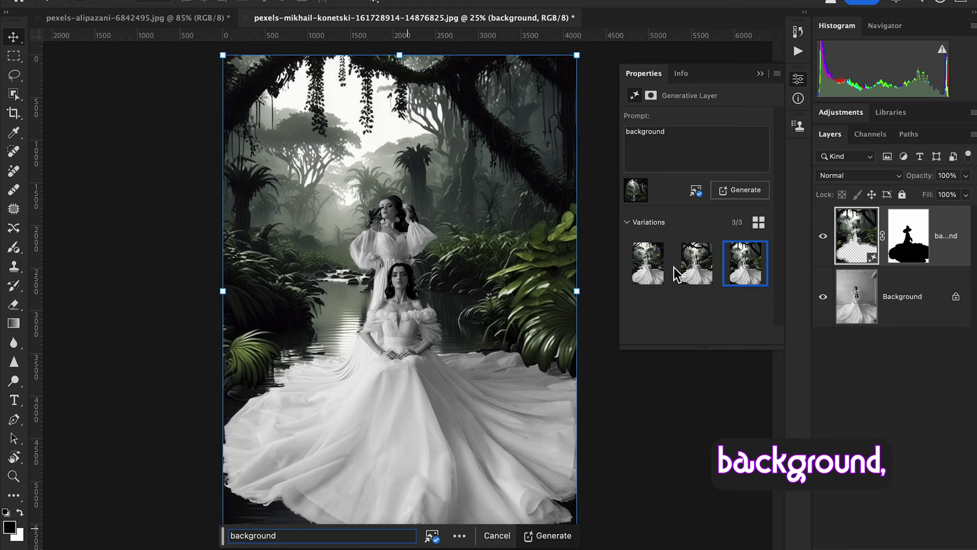
{"action": "left_click", "coordinate": [697, 275]}
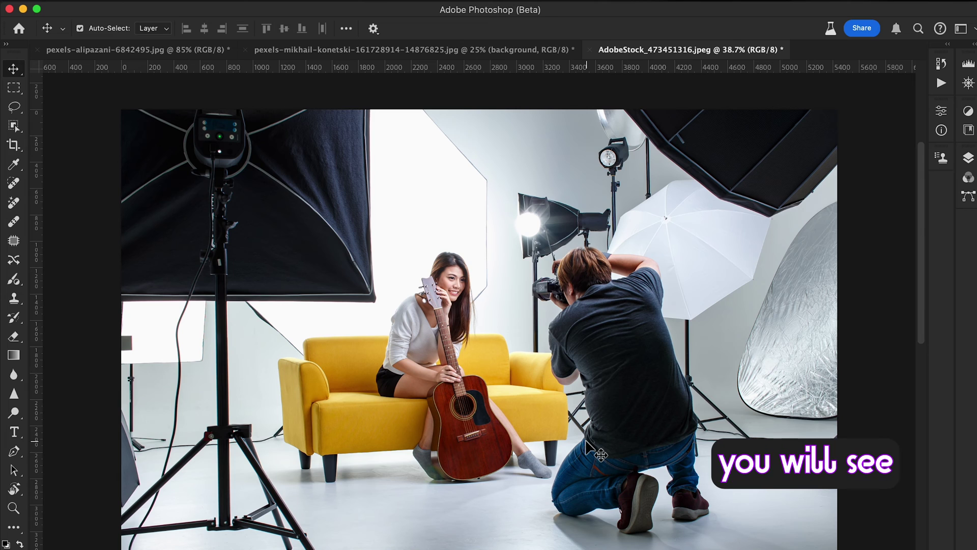
Select the yellow sofa with Object Selection, add the woman and guitar, and zoom to 100%
{"action": "key", "text": "super+plus"}
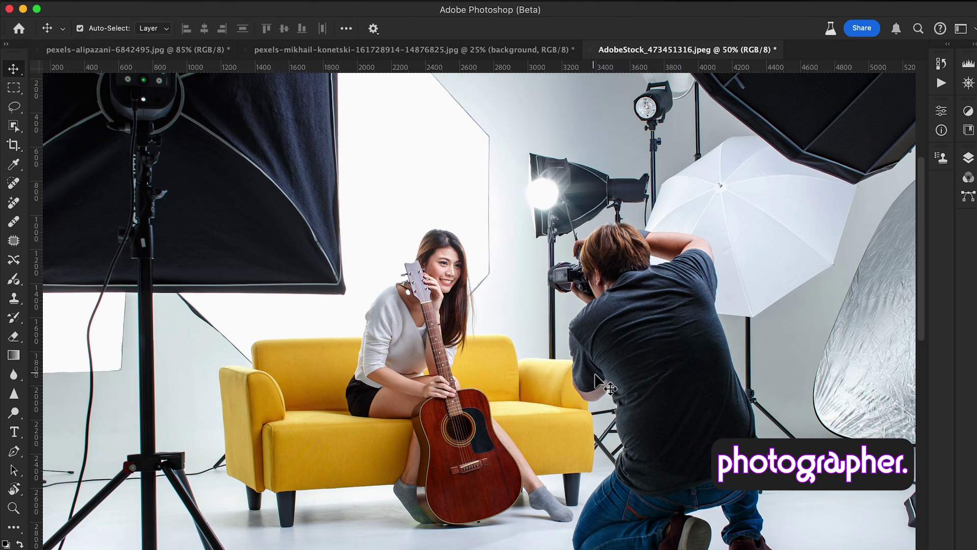
{"action": "scroll", "coordinate": [593, 374], "scroll_direction": "down", "scroll_amount": 1}
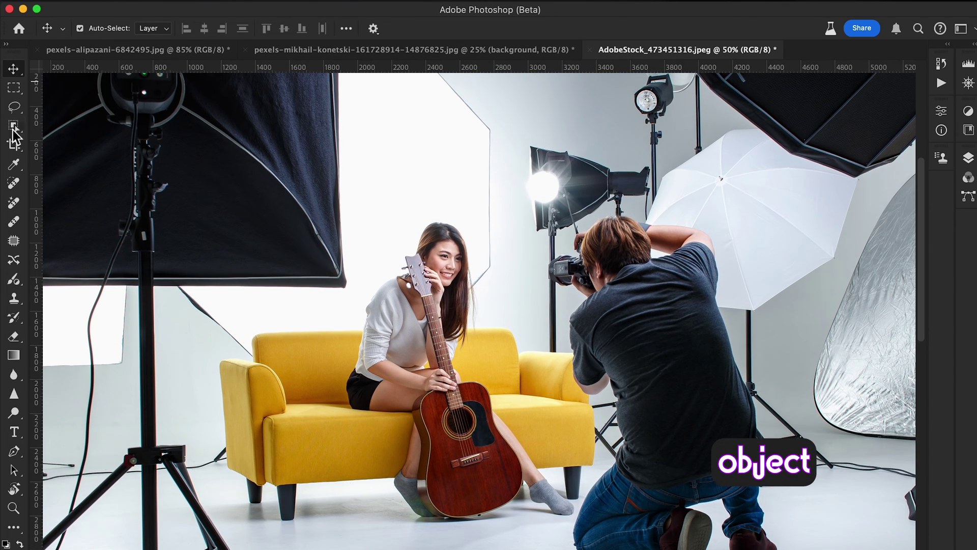
{"action": "left_click", "coordinate": [14, 126]}
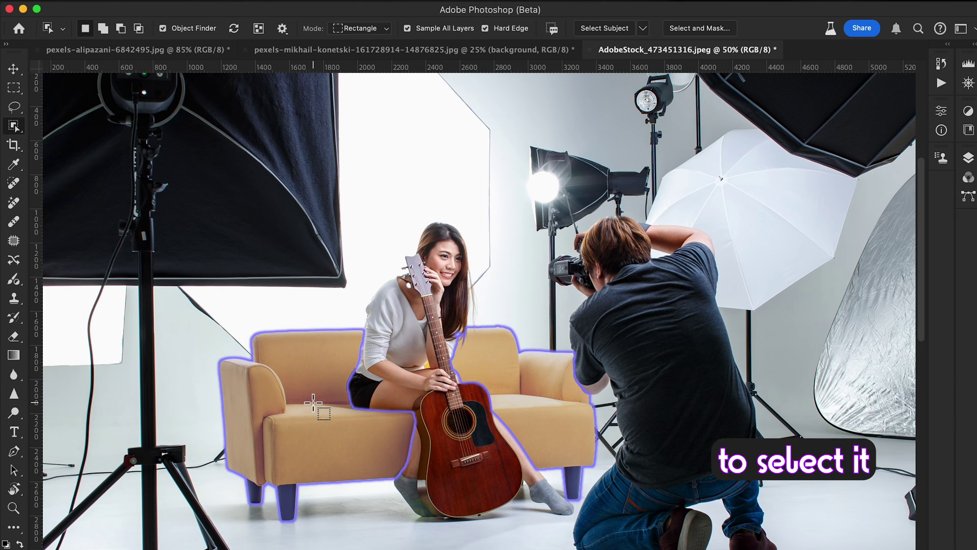
{"action": "left_click", "coordinate": [313, 402]}
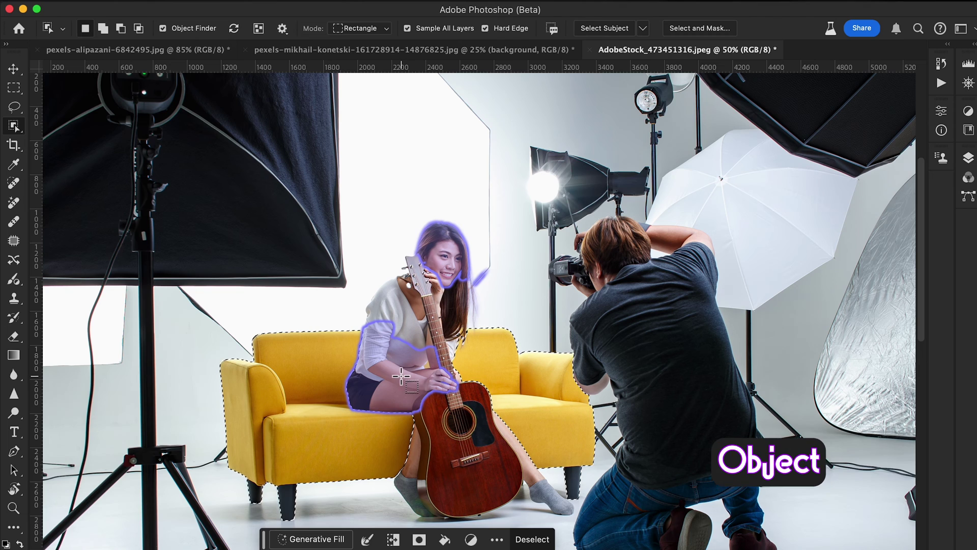
{"action": "key", "text": "shift"}
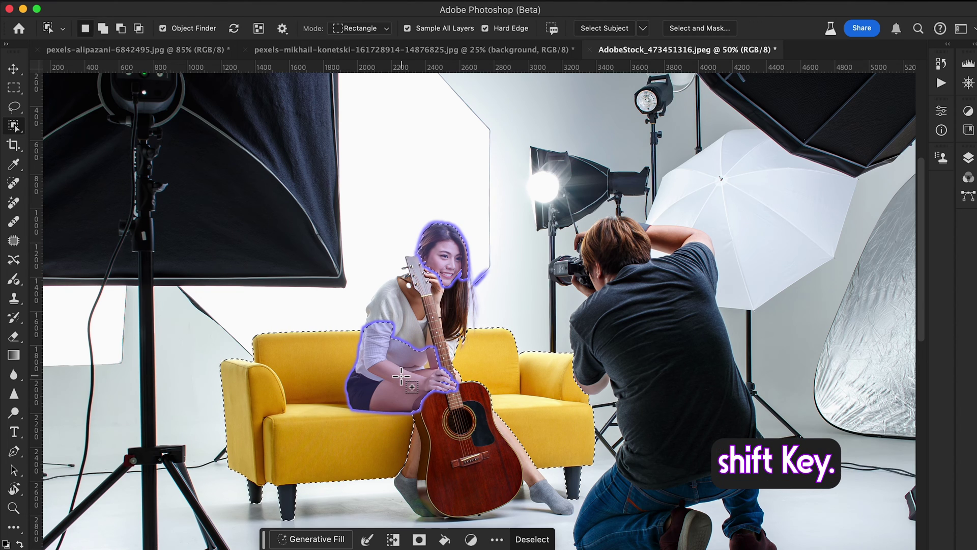
{"action": "left_click", "coordinate": [420, 336], "text": "shift"}
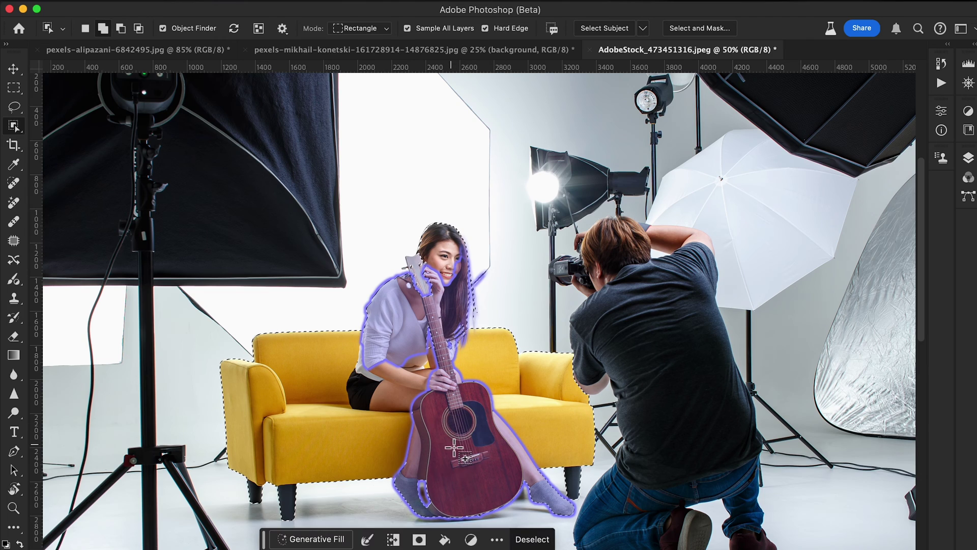
{"action": "key", "text": "super+equal"}
{"action": "key", "text": "super+equal"}
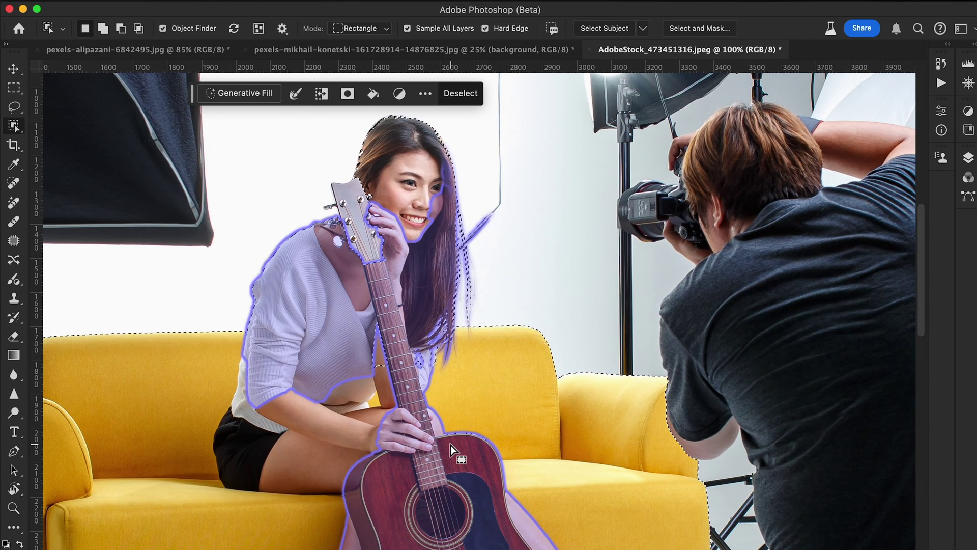
{"action": "key", "text": "shift"}
Add rectangles over the sofa and the woman's feet and socks to the selection
{"action": "left_click_drag", "start_coordinate": [351, 313], "coordinate": [436, 438]}
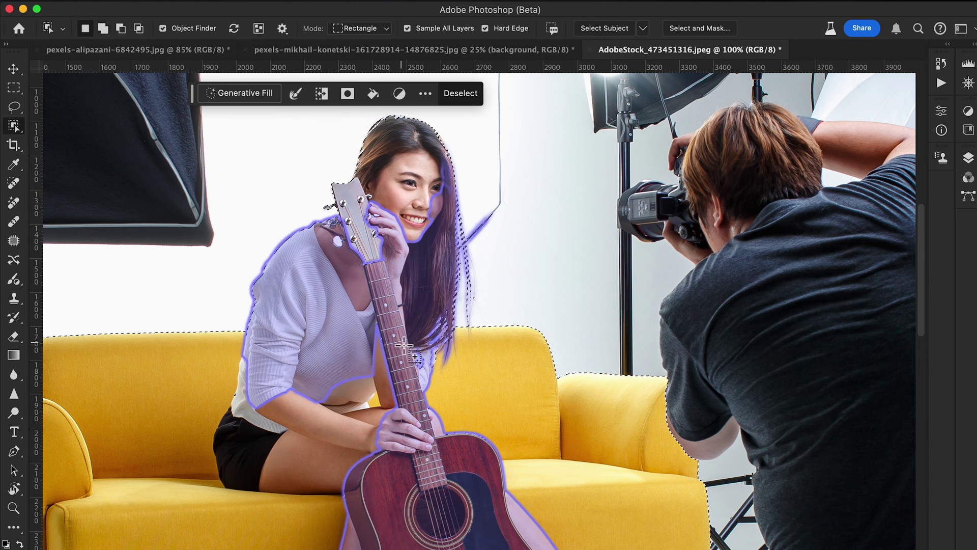
{"action": "key", "text": "shift"}
{"action": "left_click_drag", "start_coordinate": [401, 341], "coordinate": [547, 519]}
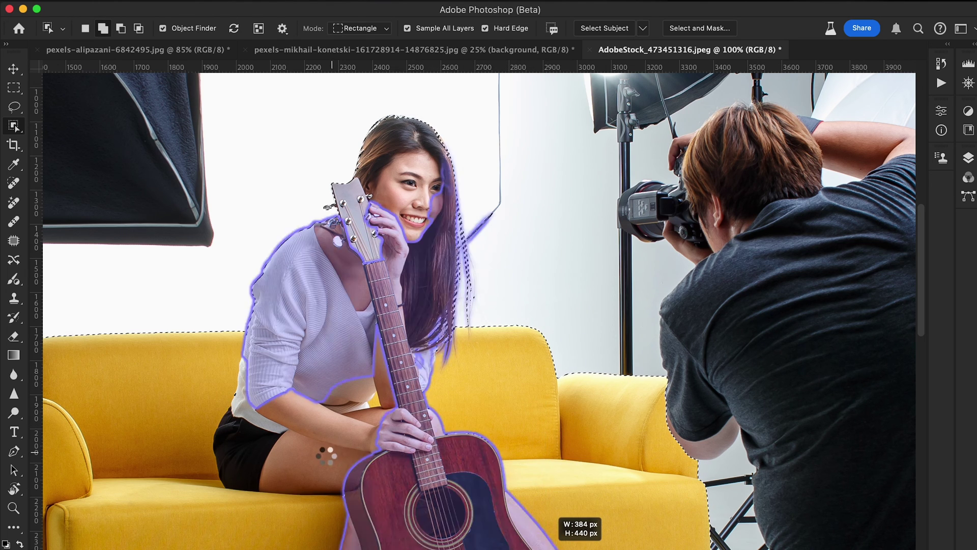
{"action": "left_click_drag", "start_coordinate": [202, 385], "coordinate": [568, 521]}
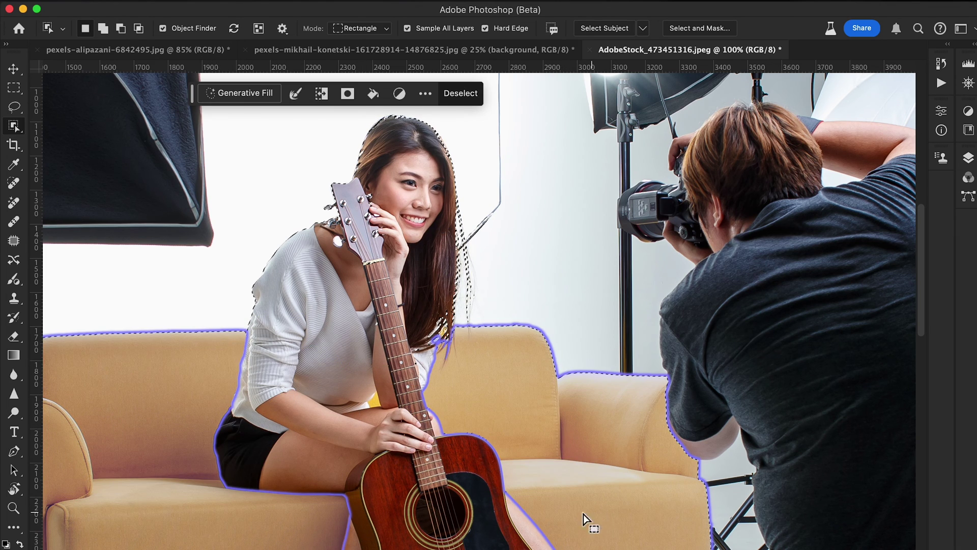
{"action": "scroll", "coordinate": [529, 389], "scroll_direction": "down", "scroll_amount": 5}
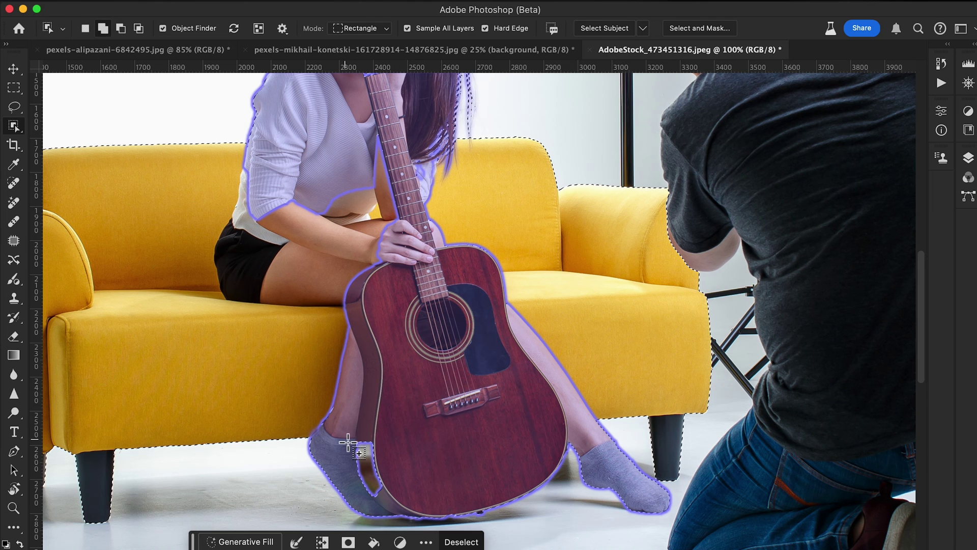
{"action": "left_click_drag", "start_coordinate": [348, 441], "coordinate": [401, 501]}
{"action": "left_click_drag", "start_coordinate": [454, 366], "coordinate": [486, 501]}
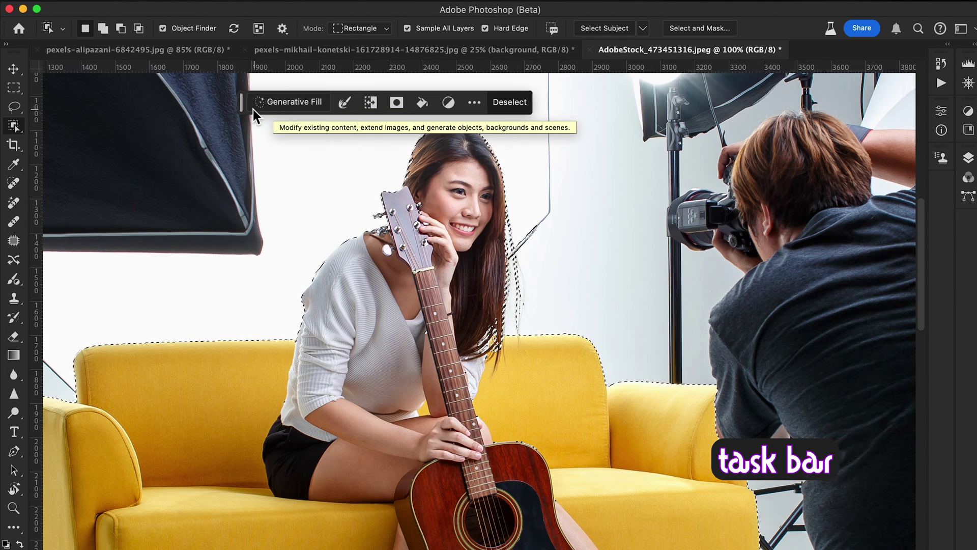
Expand the girl, guitar and sofa selection by 10 pixels and zoom out to the whole photo
{"action": "left_click_drag", "start_coordinate": [242, 101], "coordinate": [275, 316]}
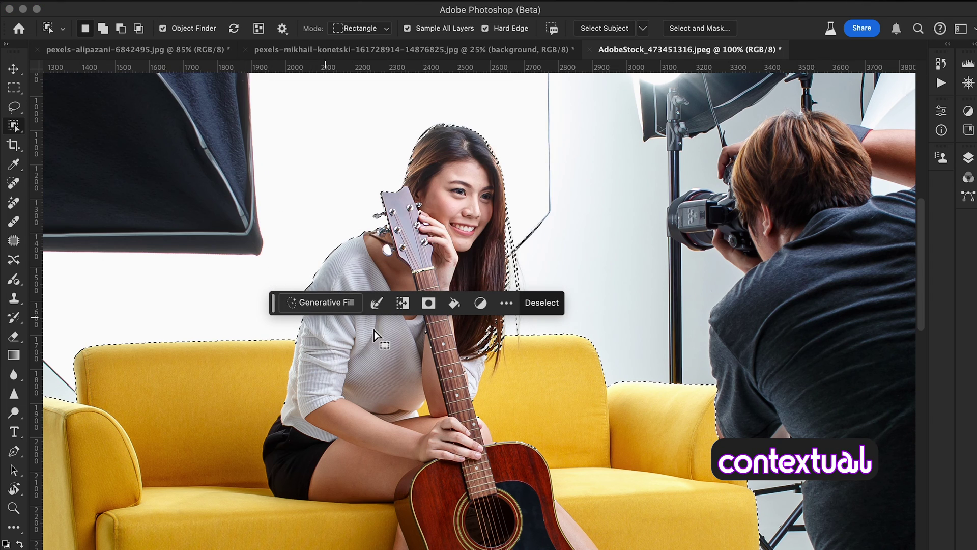
{"action": "left_click", "coordinate": [376, 304]}
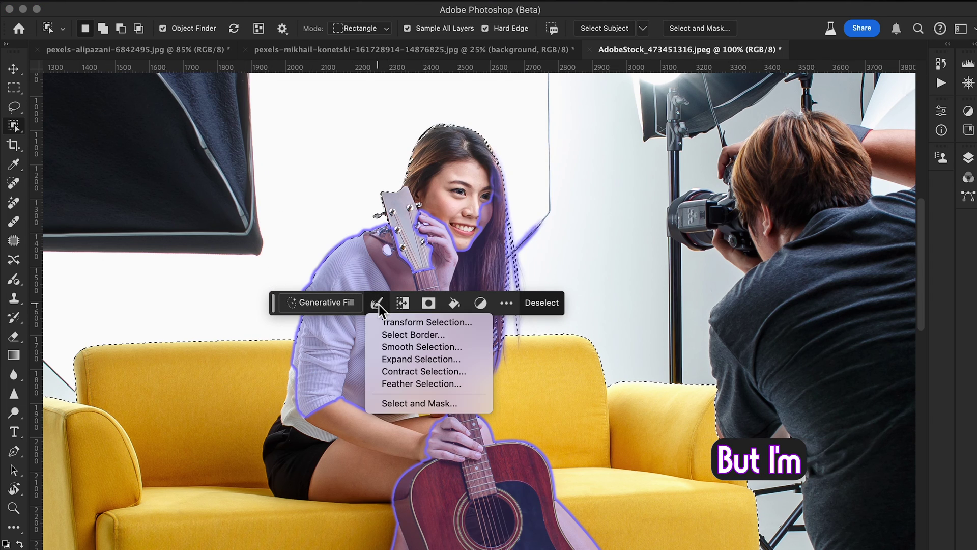
{"action": "left_click", "coordinate": [410, 359]}
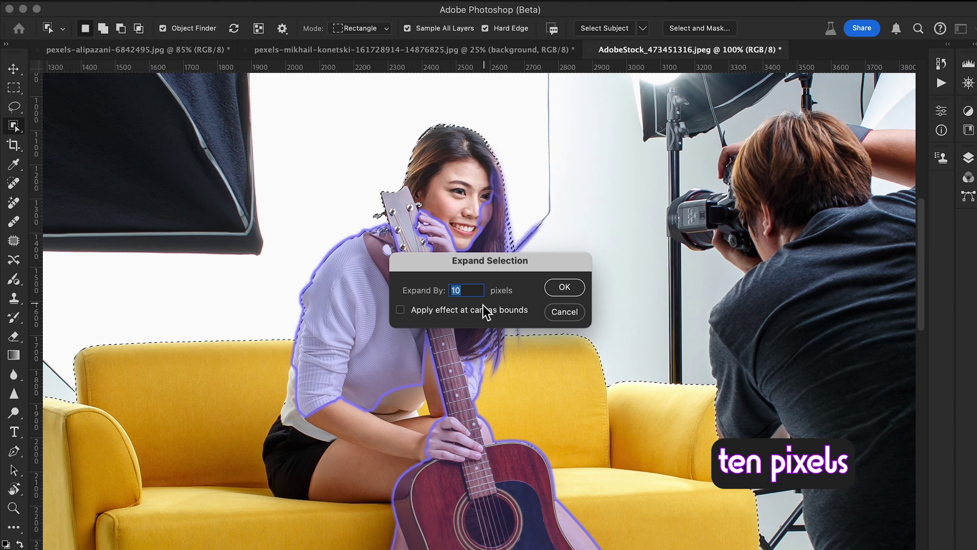
{"action": "left_click", "coordinate": [563, 286]}
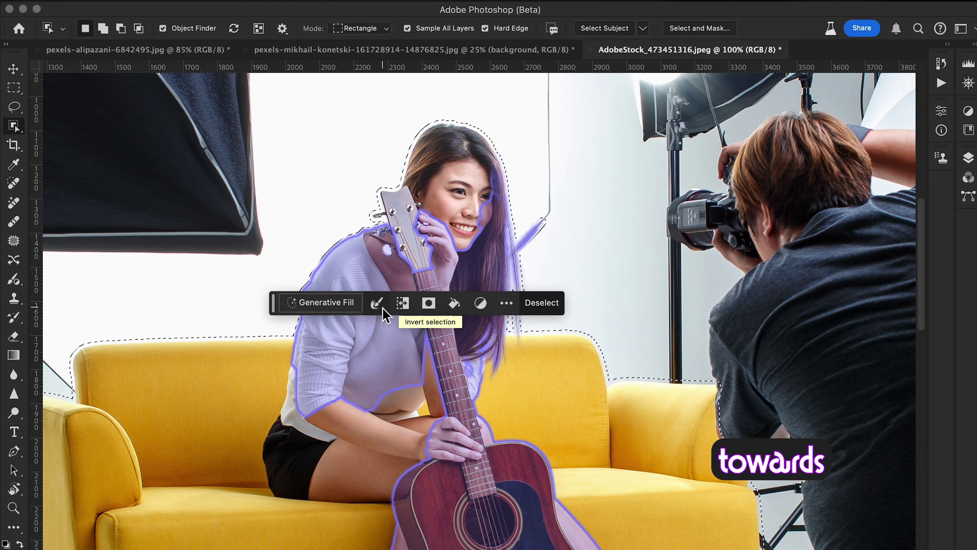
{"action": "key", "text": "super+minus"}
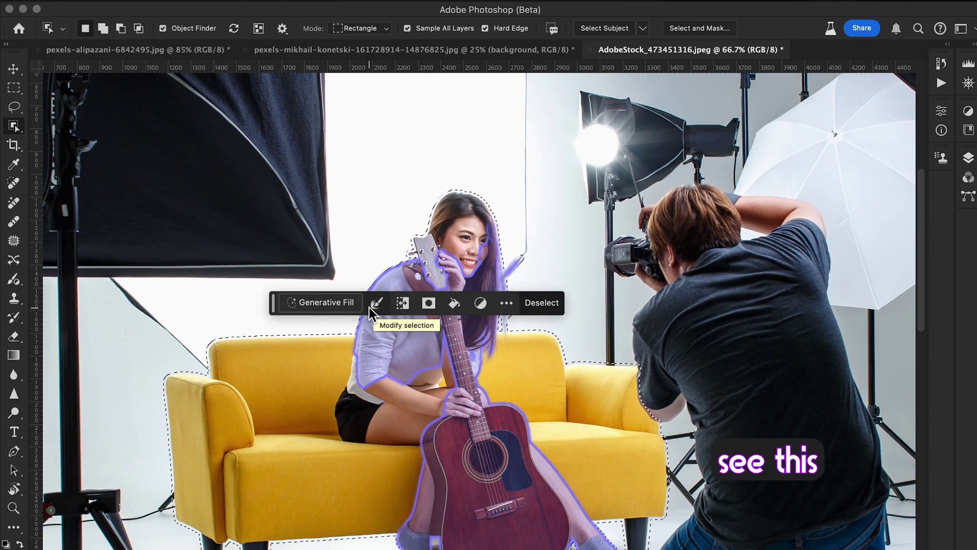
{"action": "key", "text": "super+minus"}
{"action": "key", "text": "super+minus"}
{"action": "key", "text": "super+minus"}
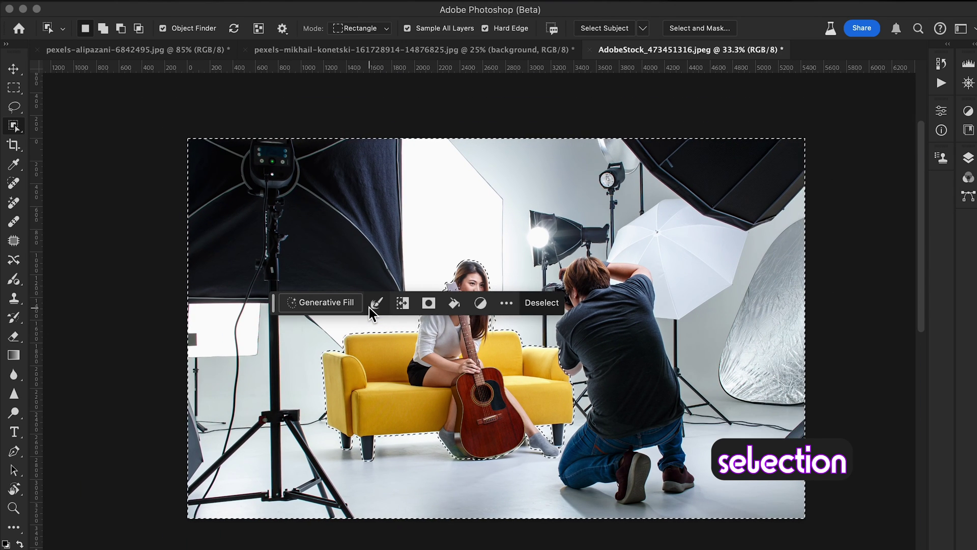
{"action": "key", "text": "super+plus"}
{"action": "key", "text": "super+plus"}
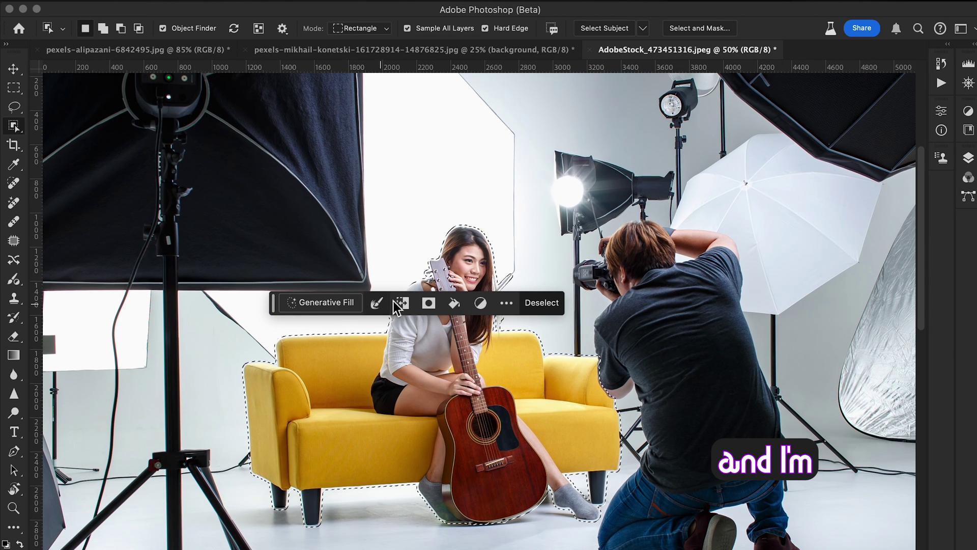
{"action": "left_click", "coordinate": [335, 306]}
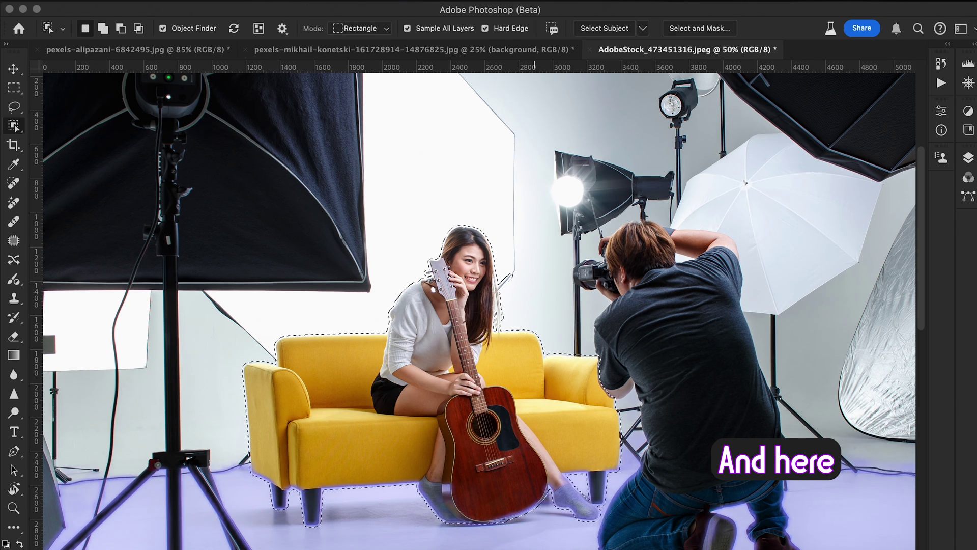
Load AdobeStock_268159602.jpeg as the Generative Fill reference image, checking it in Quick Look first
{"action": "mouse_move", "coordinate": [524, 542]}
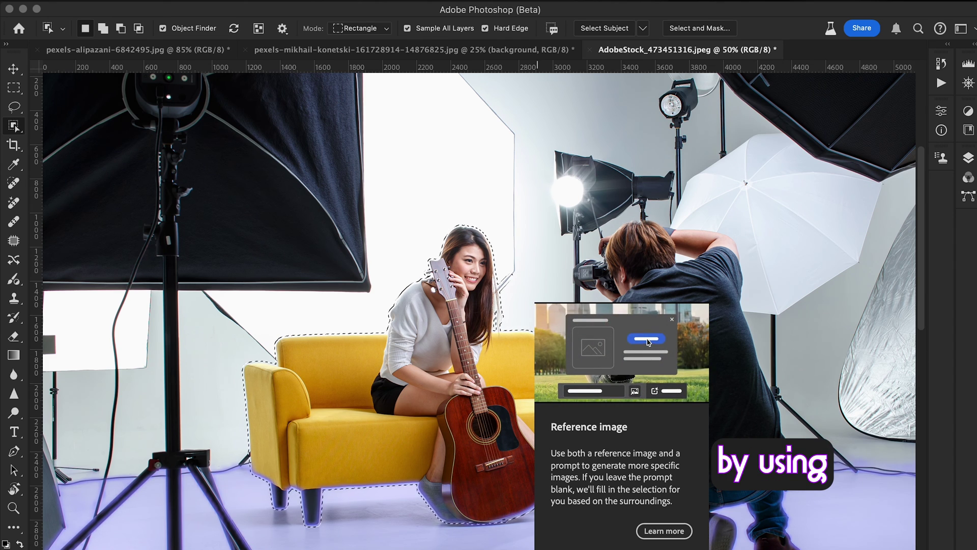
{"action": "left_click", "coordinate": [525, 542]}
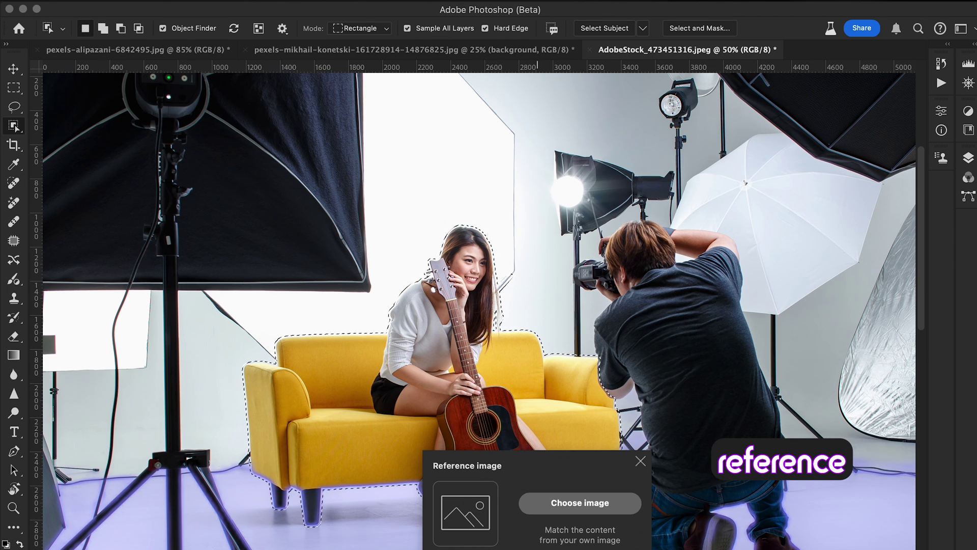
{"action": "left_click", "coordinate": [552, 504]}
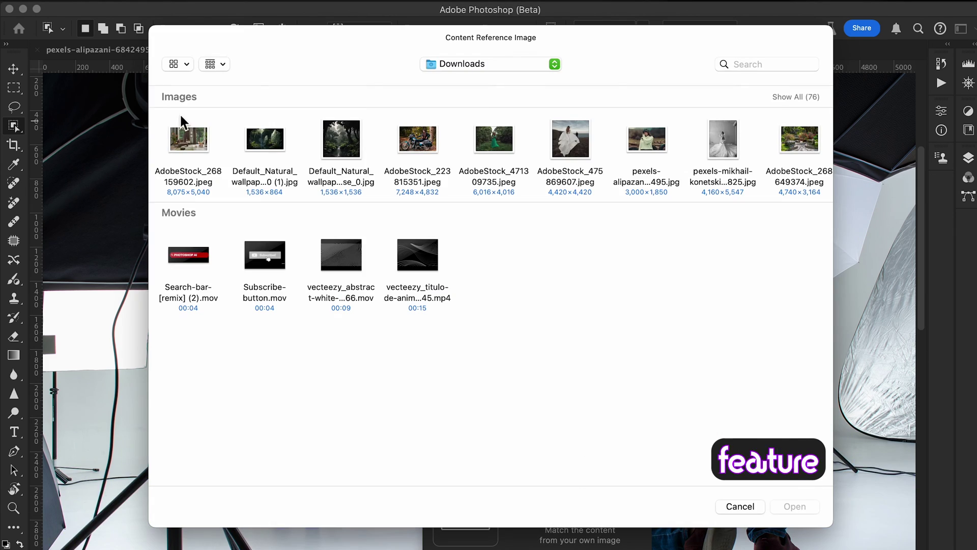
{"action": "left_click", "coordinate": [181, 136]}
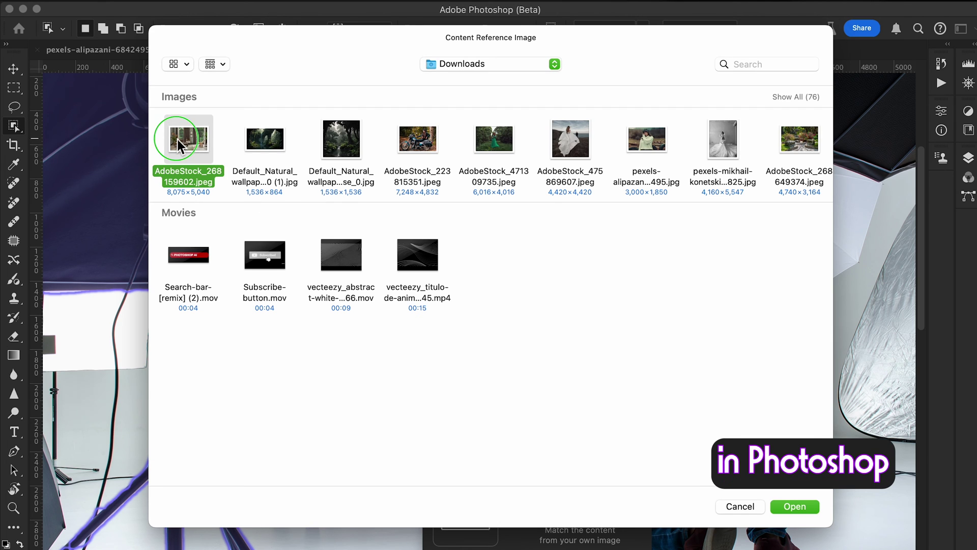
{"action": "right_click", "coordinate": [178, 139]}
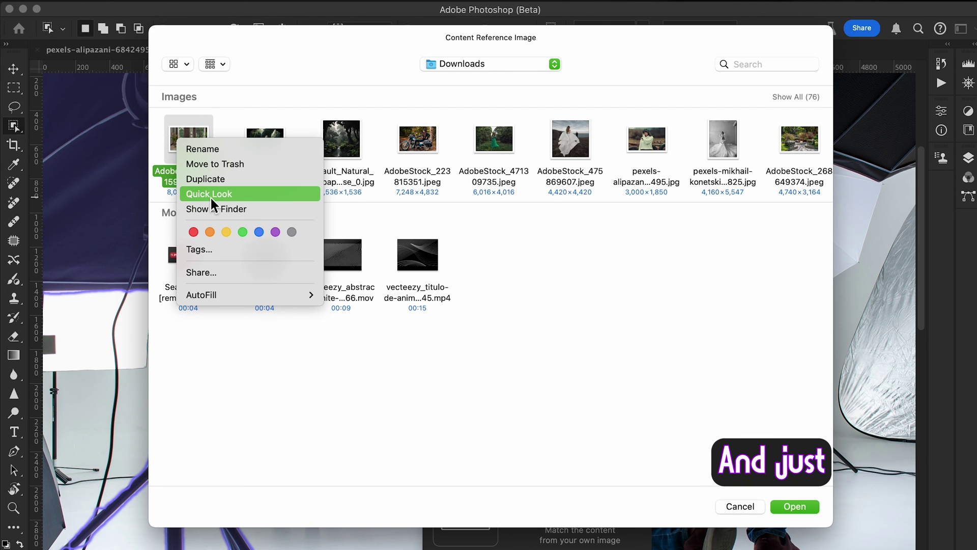
{"action": "left_click", "coordinate": [209, 196]}
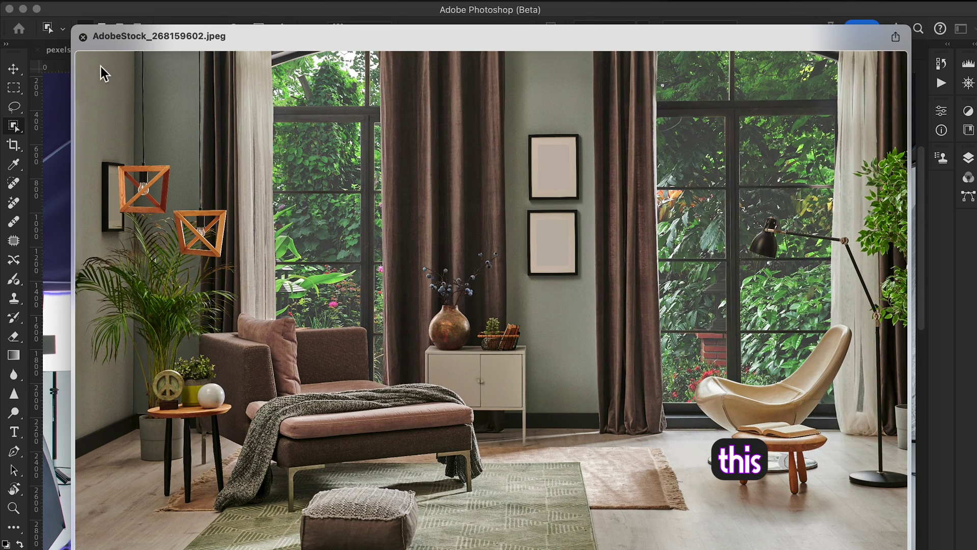
{"action": "left_click", "coordinate": [82, 37]}
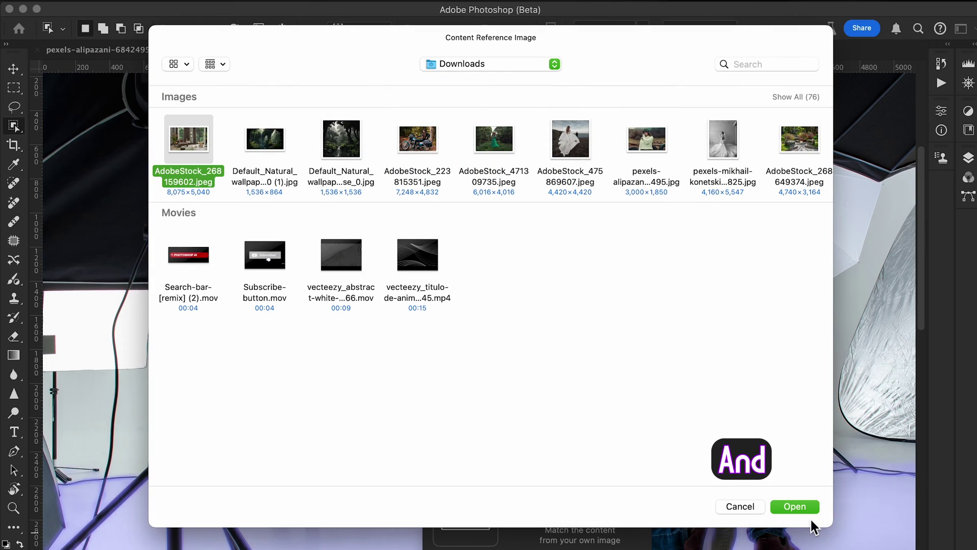
{"action": "left_click", "coordinate": [810, 510]}
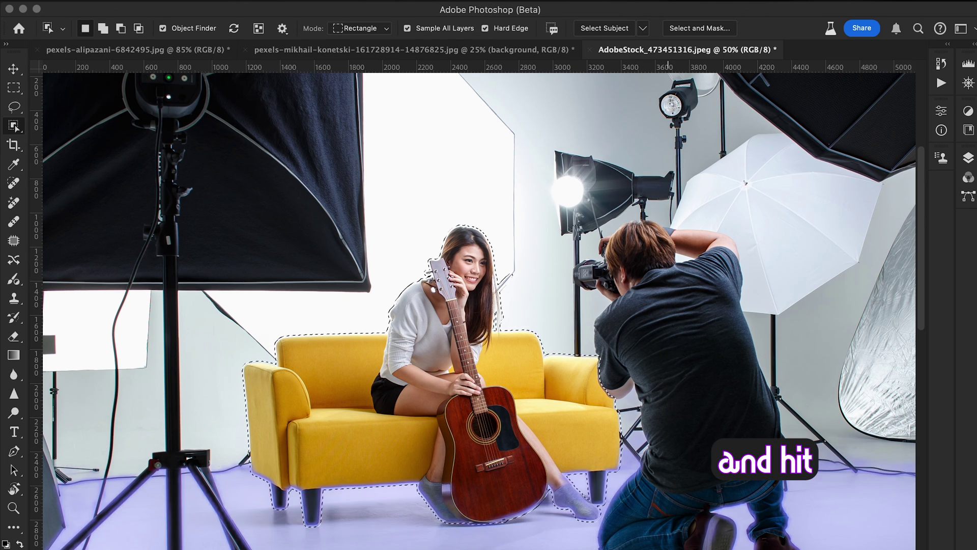
Generate the living-room background and compare variations 1–3, settling on the first
{"action": "key", "text": "Return"}
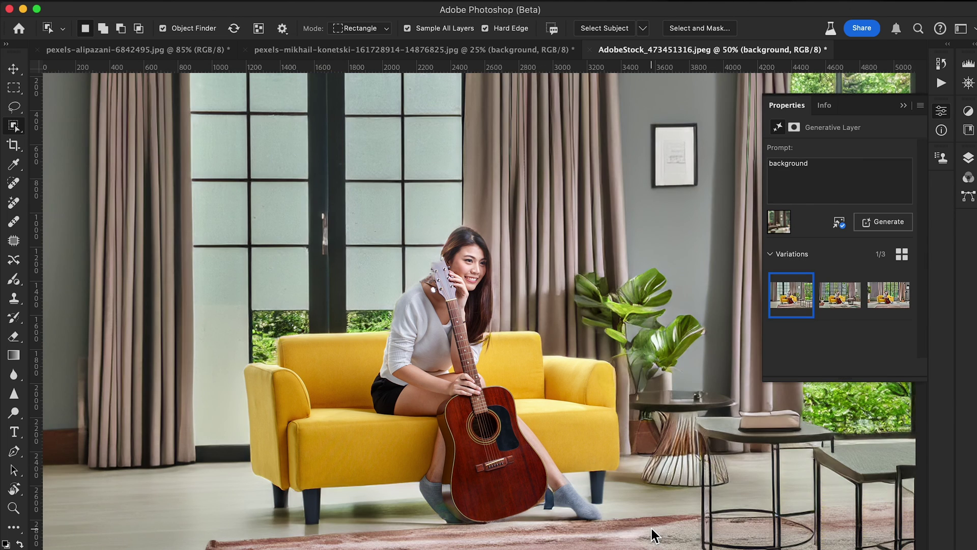
{"action": "key", "text": "v"}
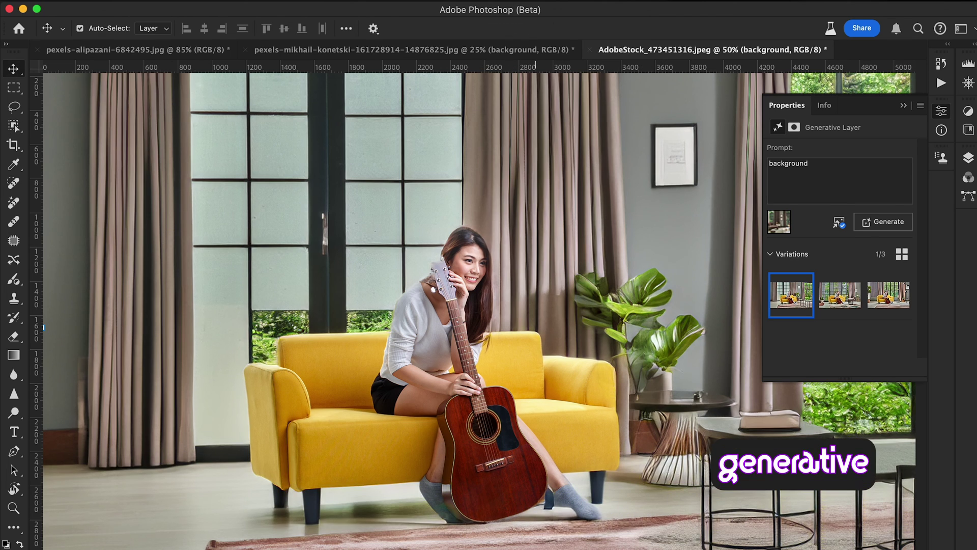
{"action": "left_click", "coordinate": [840, 295]}
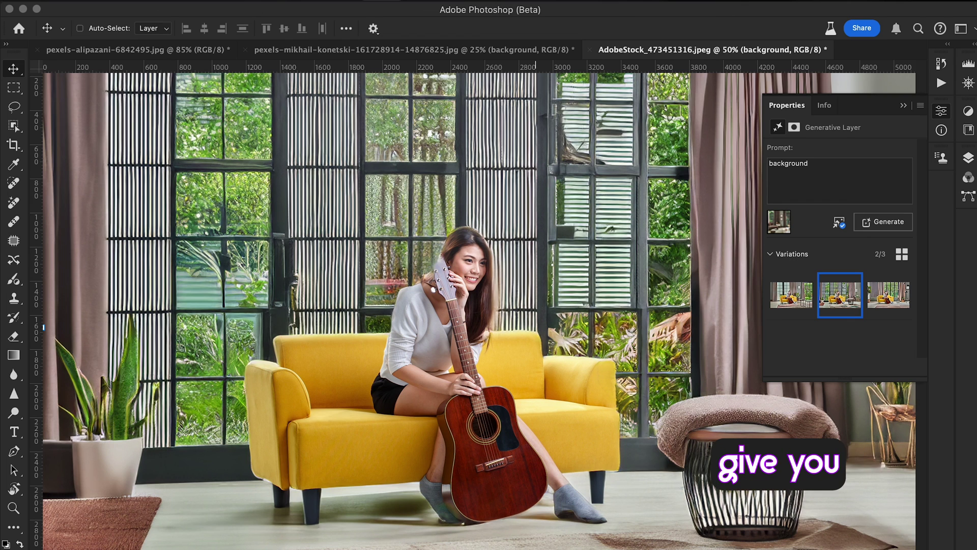
{"action": "key", "text": "super+minus"}
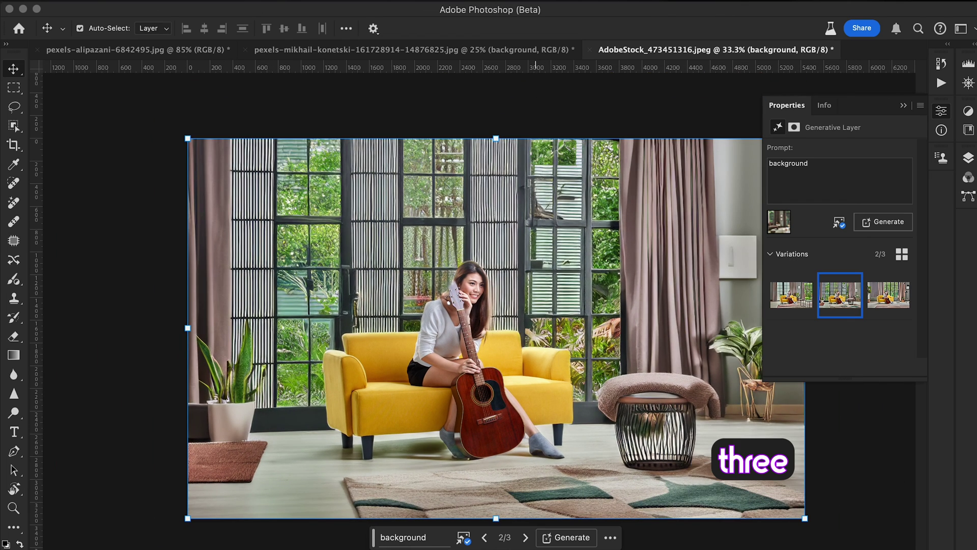
{"action": "left_click", "coordinate": [526, 538]}
{"action": "key", "text": "super+plus"}
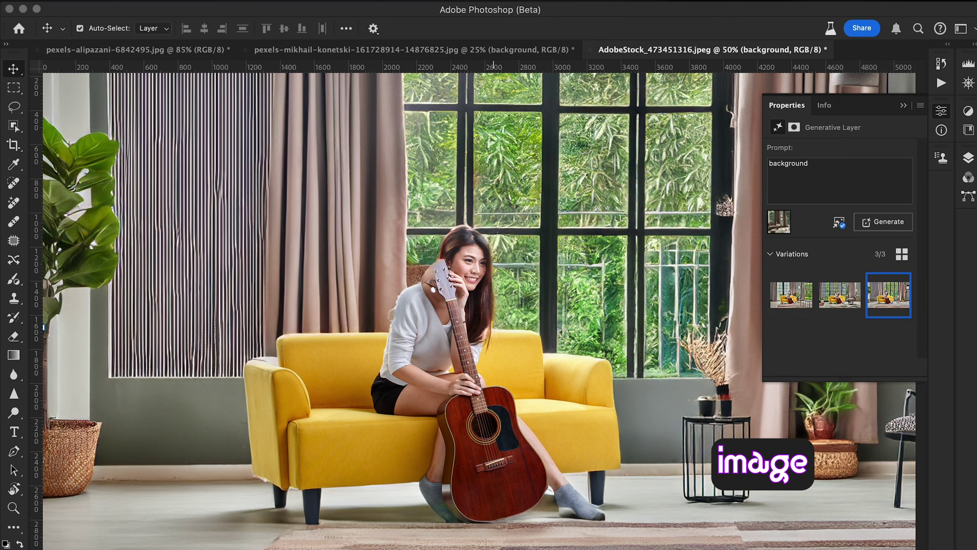
{"action": "left_click", "coordinate": [840, 295]}
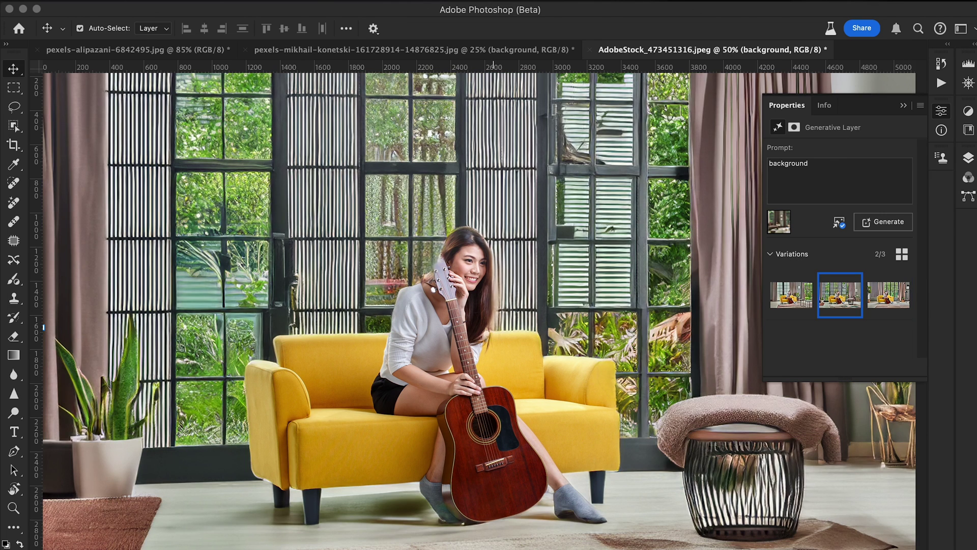
{"action": "left_click", "coordinate": [791, 295]}
{"action": "key", "text": "super+minus"}
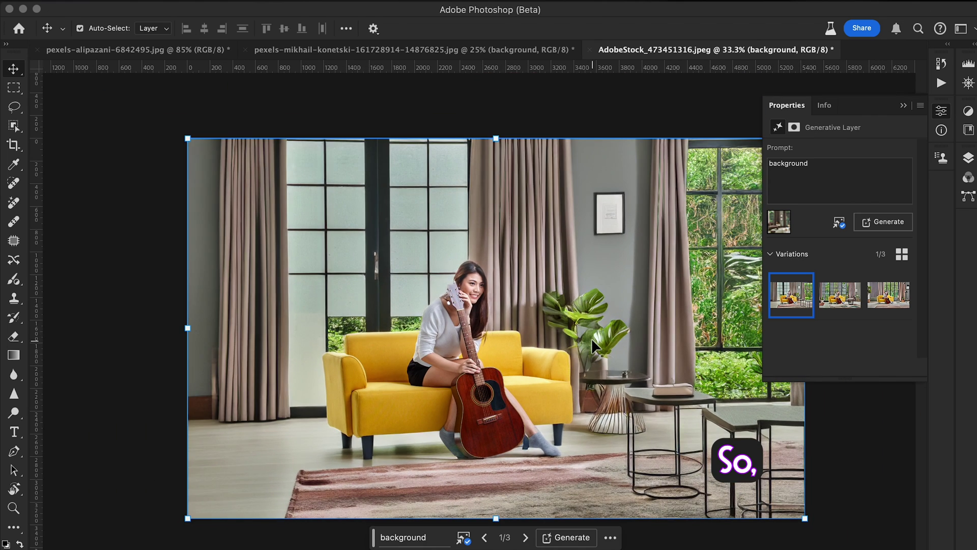
{"action": "key", "text": "f"}
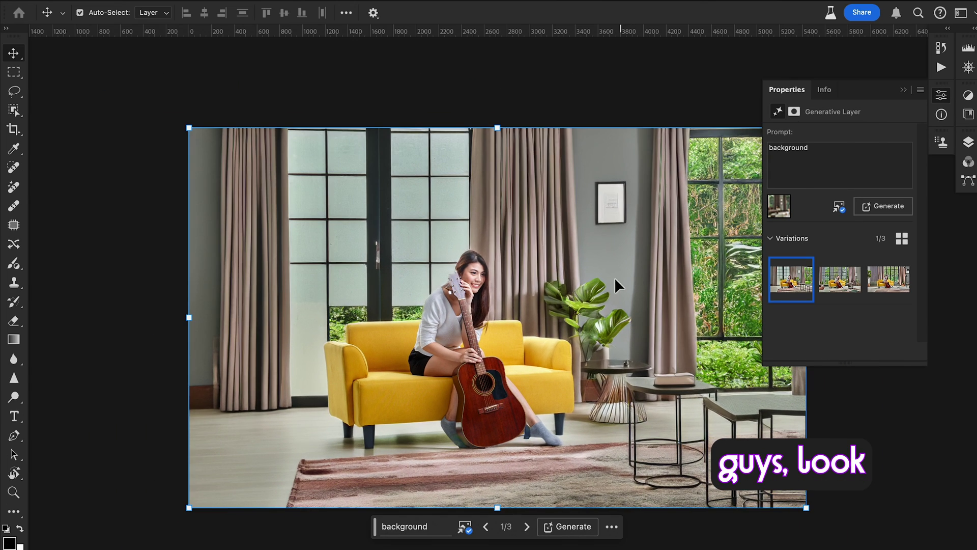